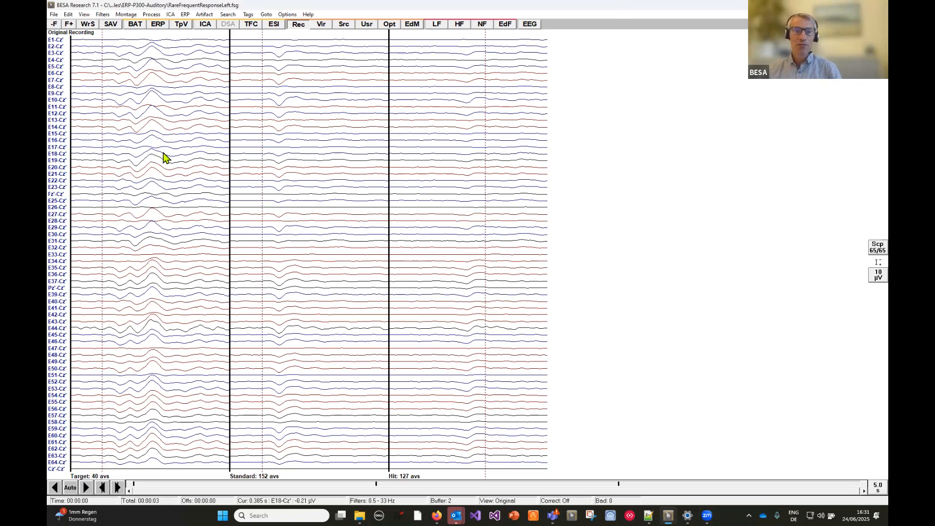
- View the digitized surface points in 3D, rotate them to check the electrode layout, and close the view
key(v)
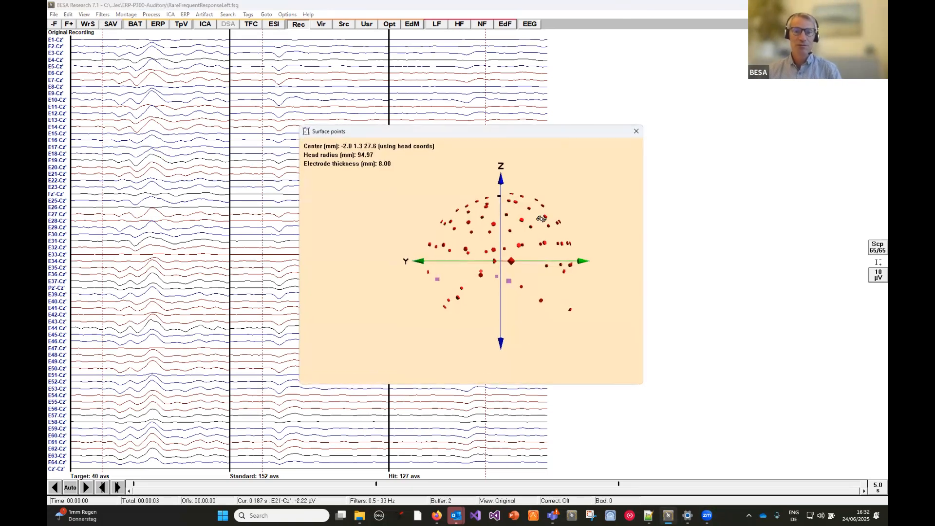
drag(531, 244, 422, 211)
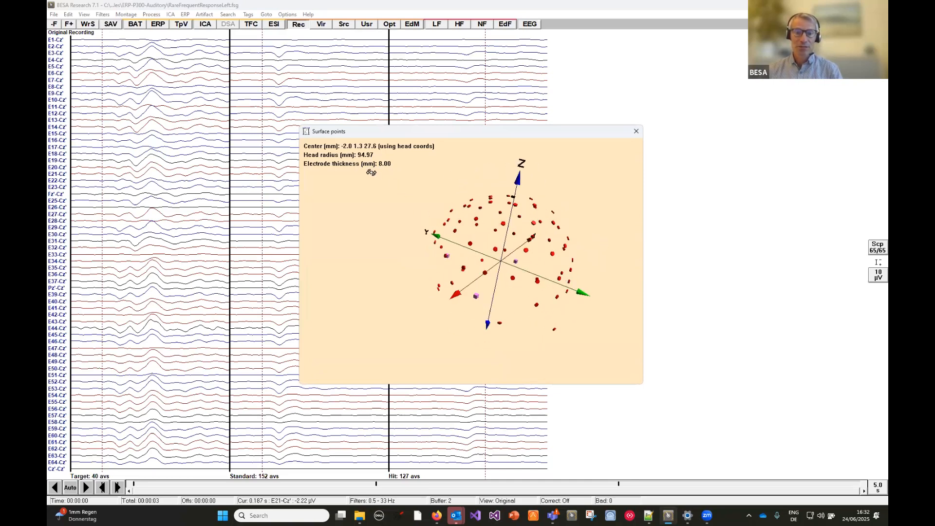
click(637, 131)
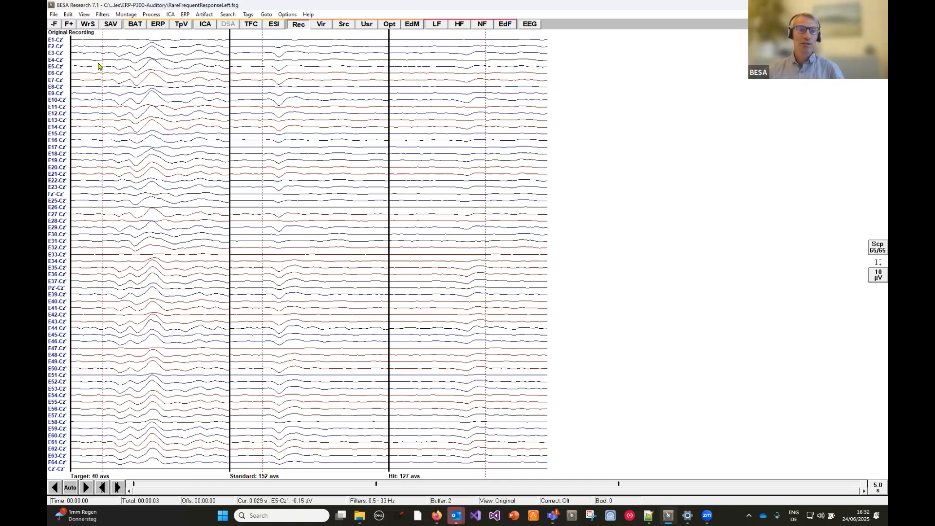
- Start the MRI coregistration, save the surface points as RareFrequentResponseLeft.sfh, and accept the BESA MRI licensing conditions
click(53, 15)
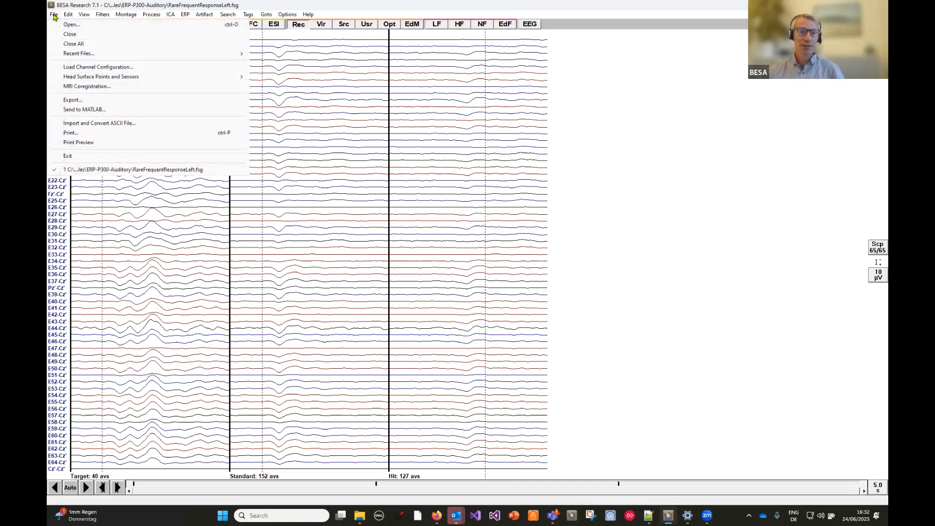
click(91, 88)
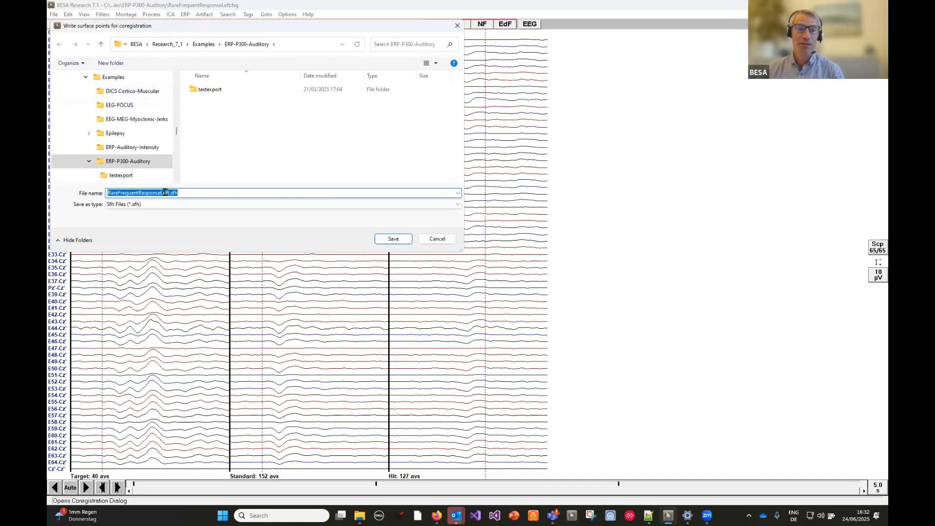
click(393, 239)
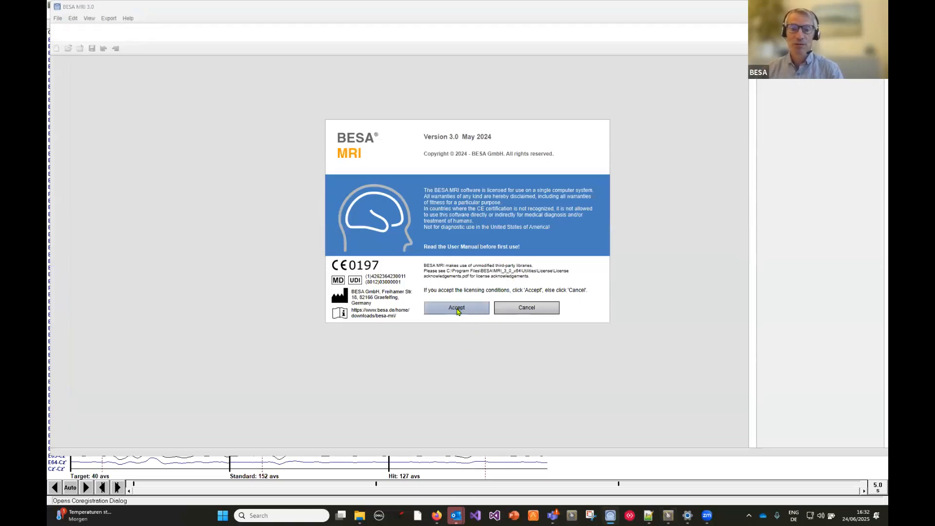
click(458, 310)
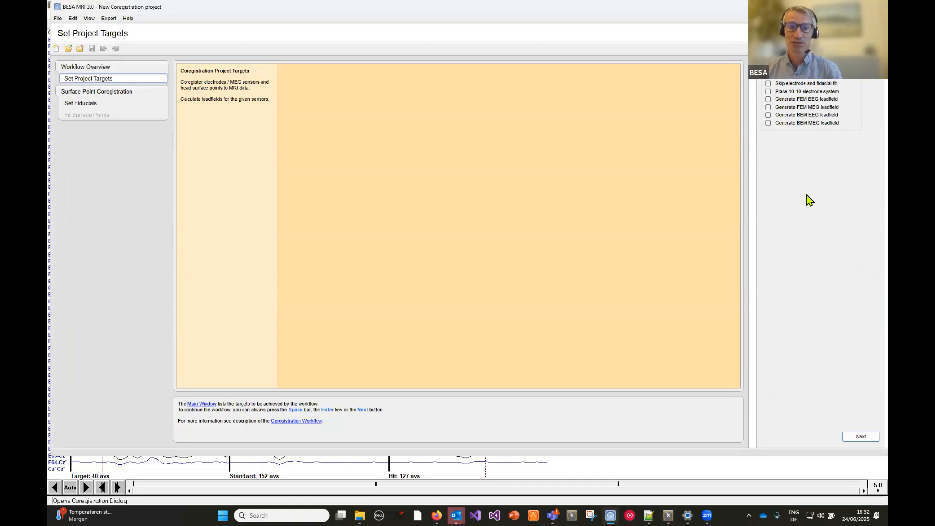
- Add the FEM EEG leadfield to the project targets and load the MRI_T1 segmentation project of subject QC_Tutorial
click(768, 99)
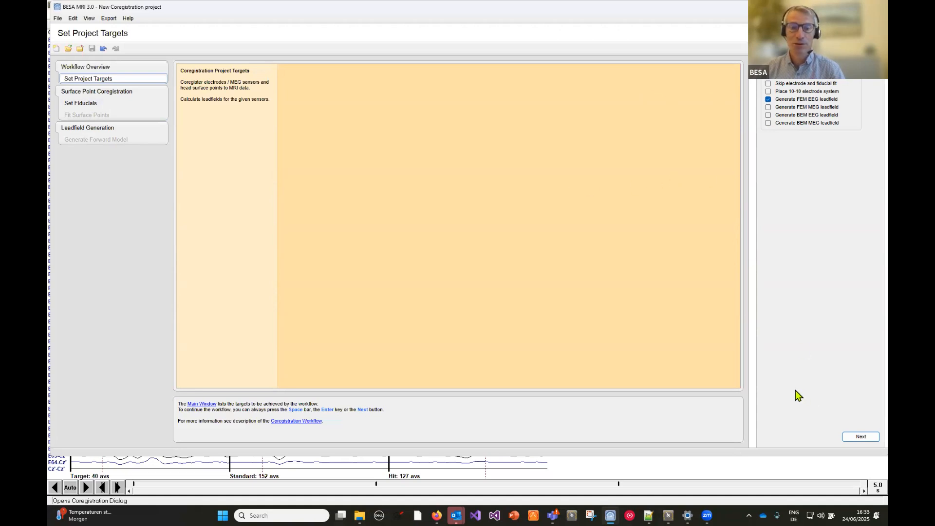
click(860, 438)
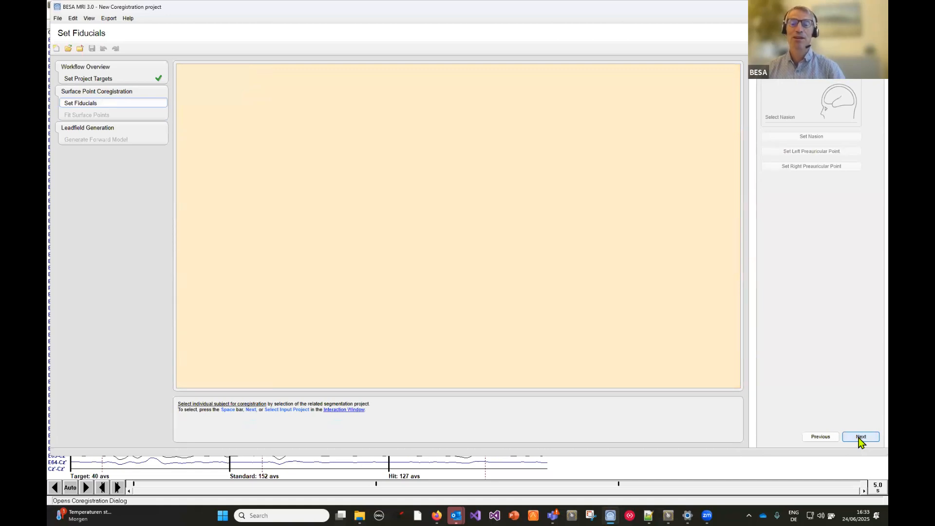
click(860, 437)
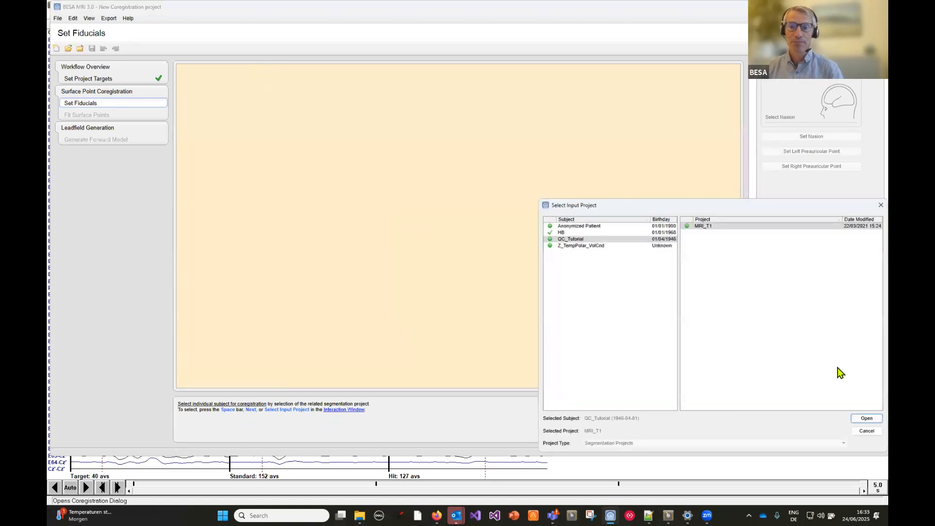
click(569, 239)
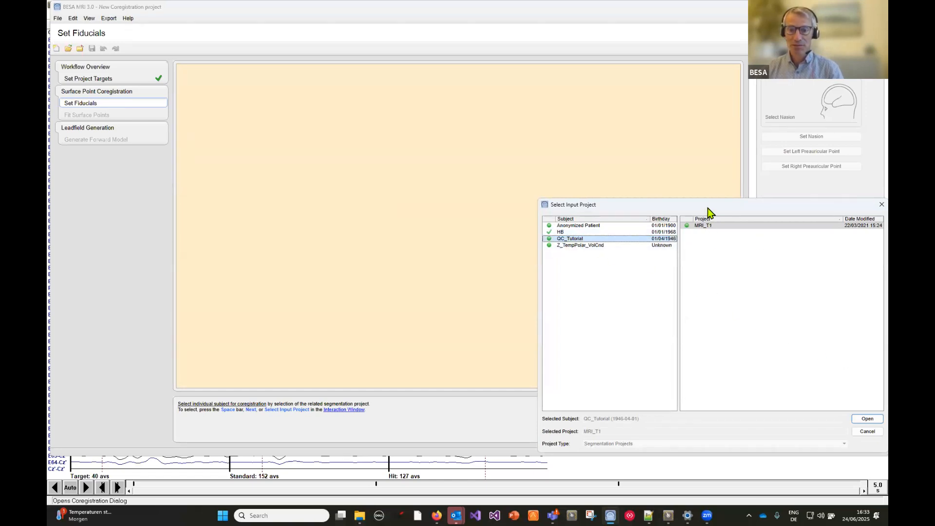
click(867, 420)
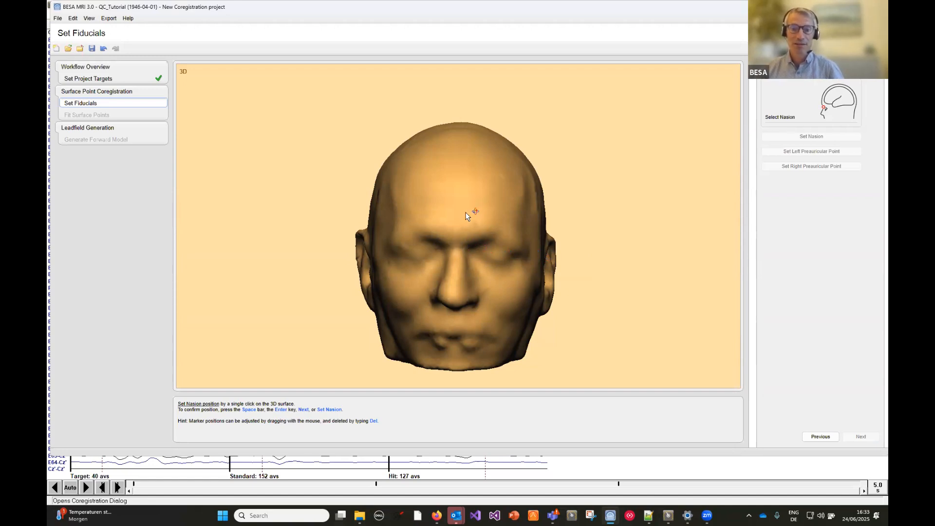
- Mark the nasion at the root of the nose on the 3D head surface and confirm its position
click(457, 248)
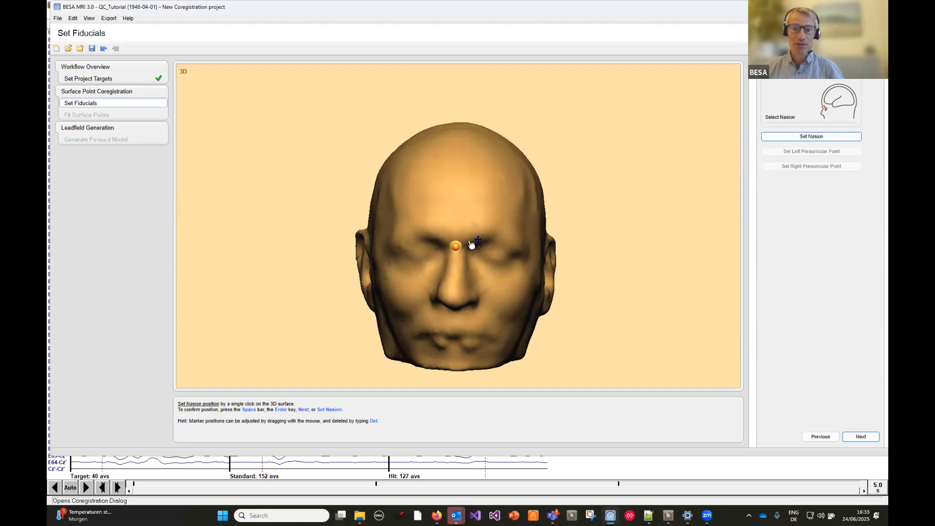
mouse_move(478, 221)
mouse_down()
mouse_move(455, 243)
mouse_move(524, 239)
mouse_move(455, 256)
mouse_move(451, 230)
mouse_move(449, 239)
mouse_move(510, 229)
mouse_up()
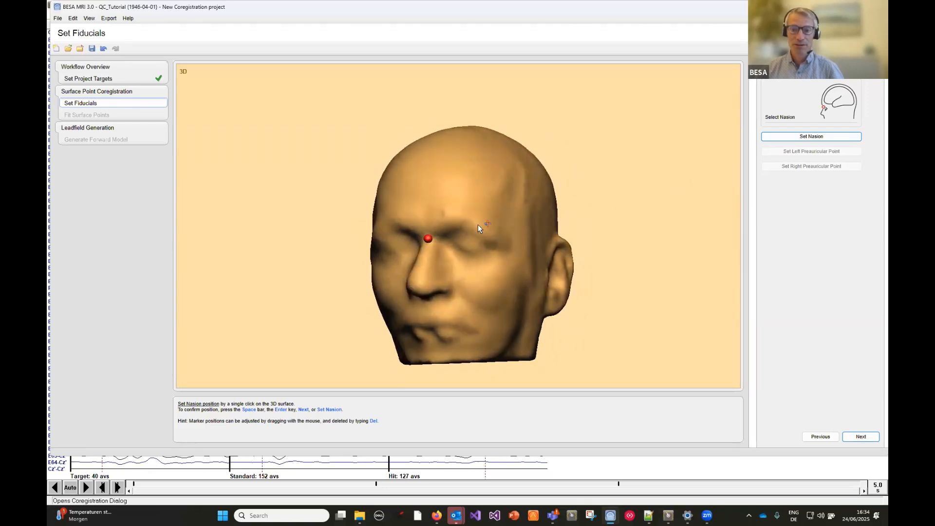
drag(501, 219, 524, 219)
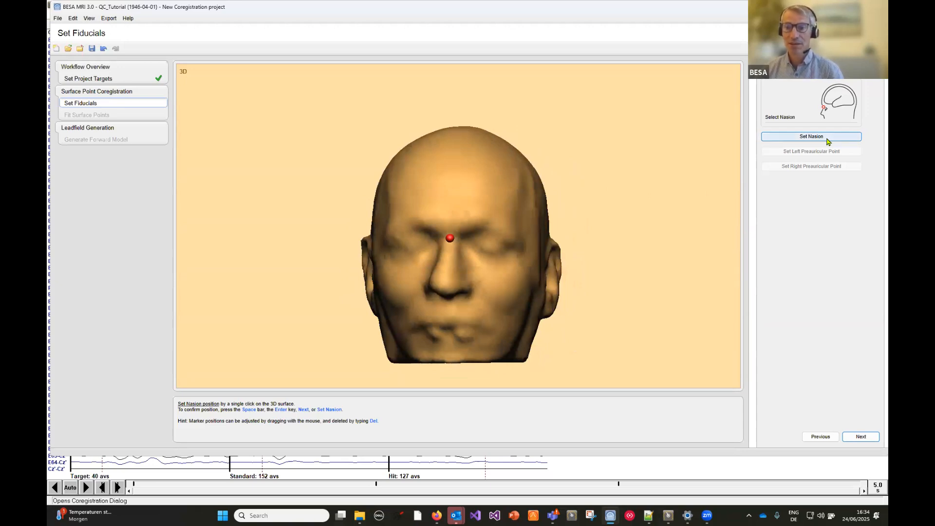
click(826, 139)
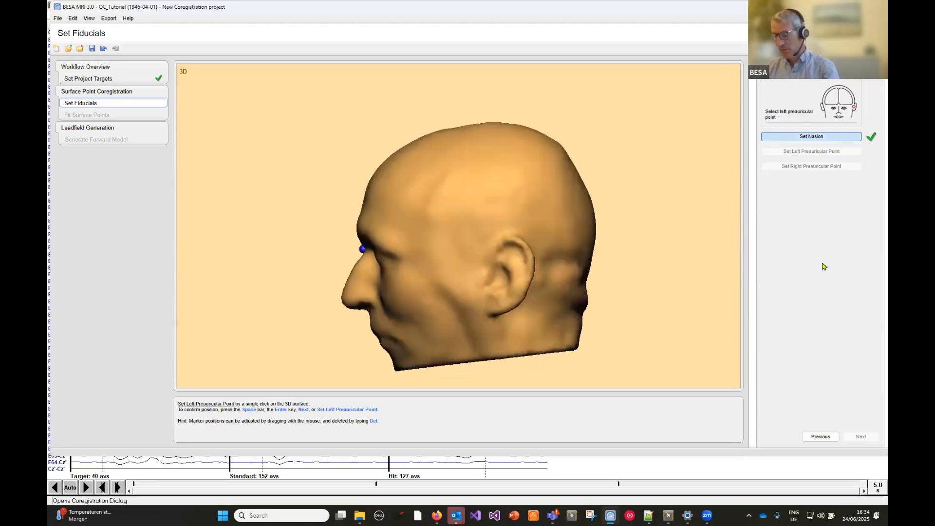
- Mark and confirm the left and right preauricular points just in front of each ear on the head surface
click(480, 277)
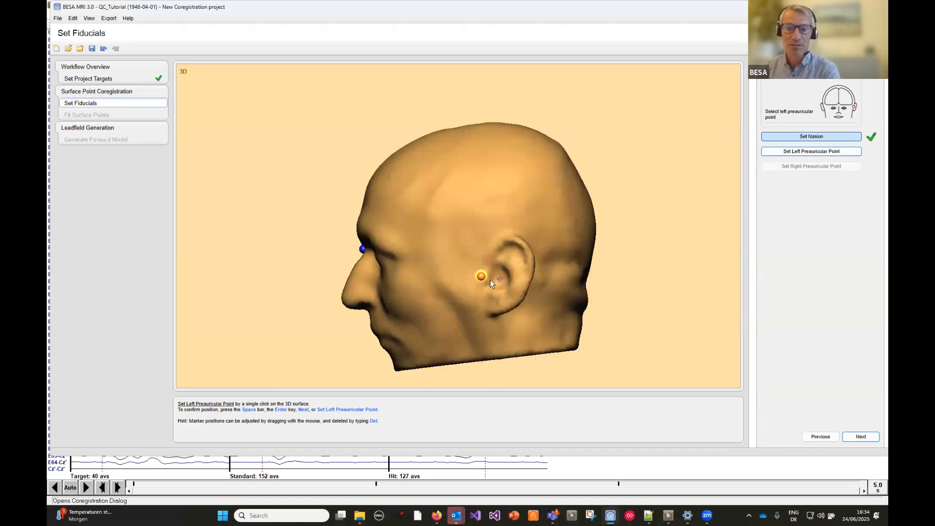
key(space)
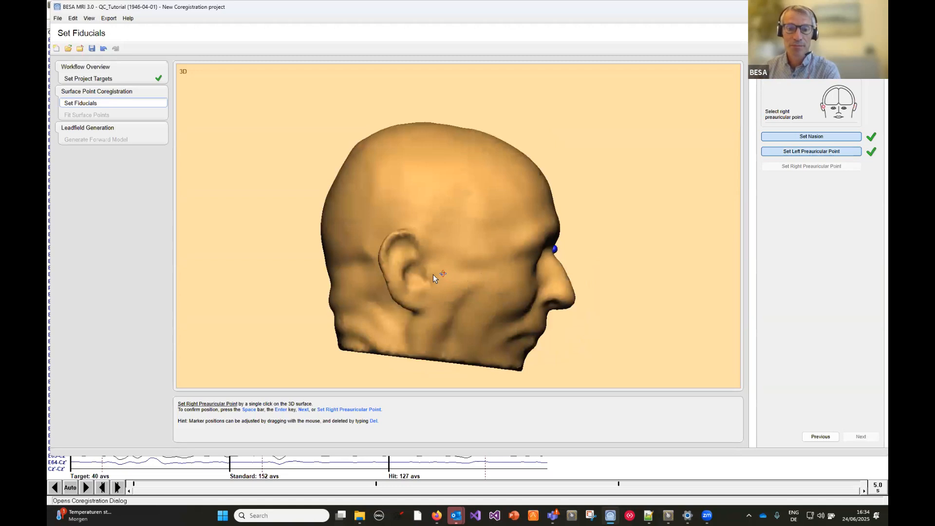
click(430, 275)
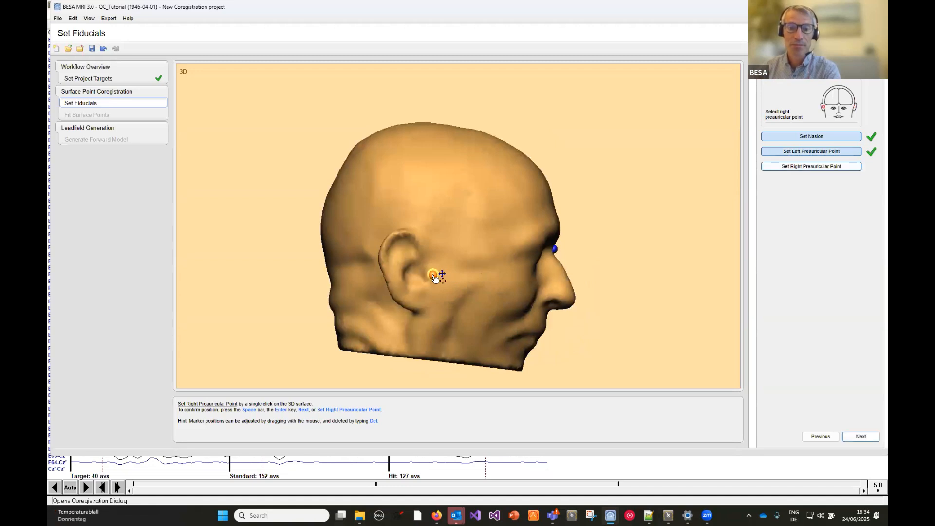
key(space)
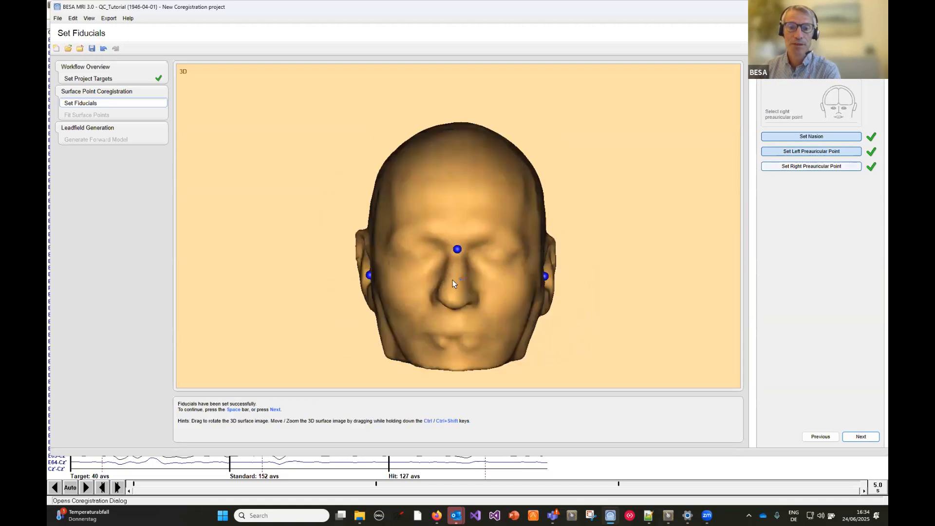
- Proceed to the surface point fit, load the coregistration file RareFrequentResponseLeft.sfh, and maximize the window
click(863, 437)
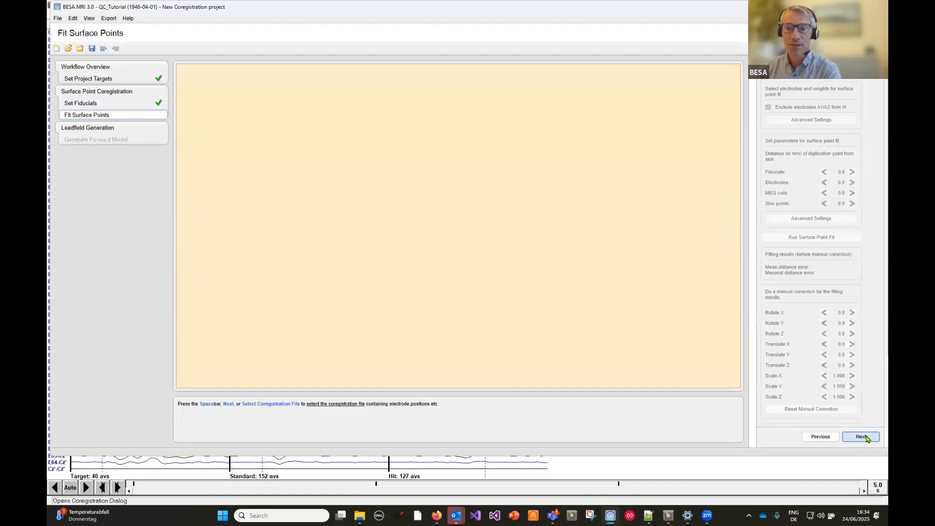
click(864, 437)
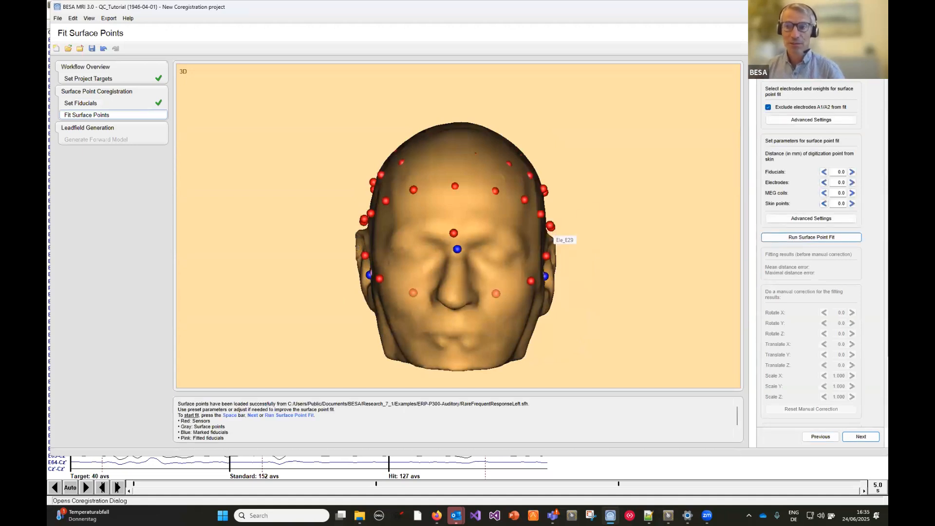
click(861, 6)
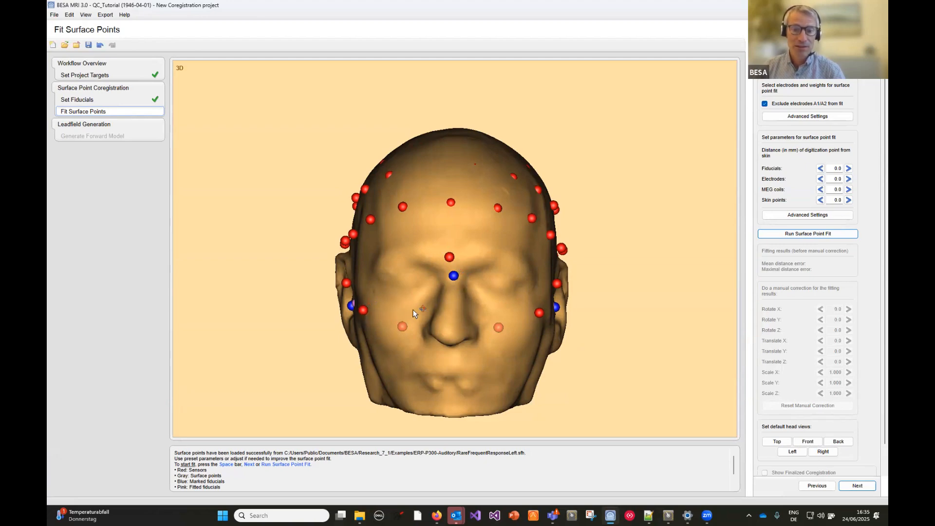
- Examine the electrode and fiducial positions around the head, temporarily hiding the scalp surface to compare marked and fitted fiducials
drag(397, 294, 432, 294)
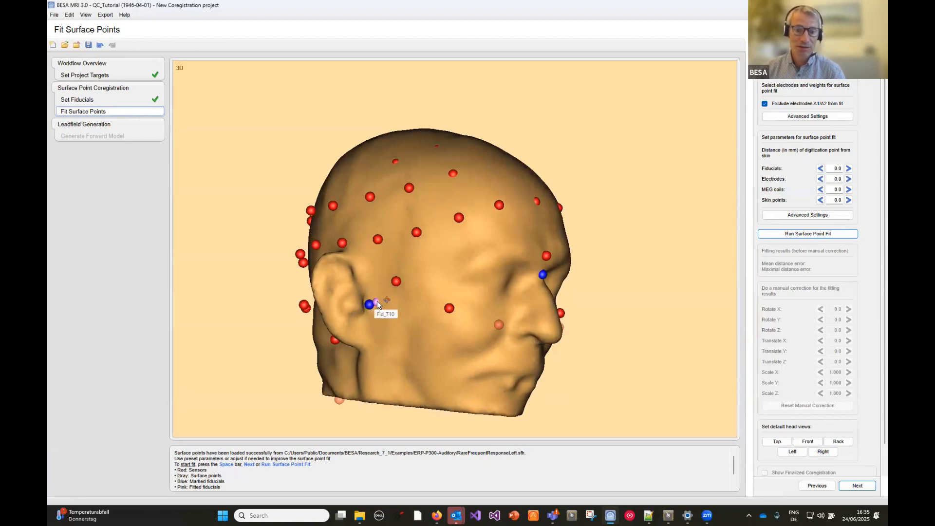
drag(493, 285, 480, 353)
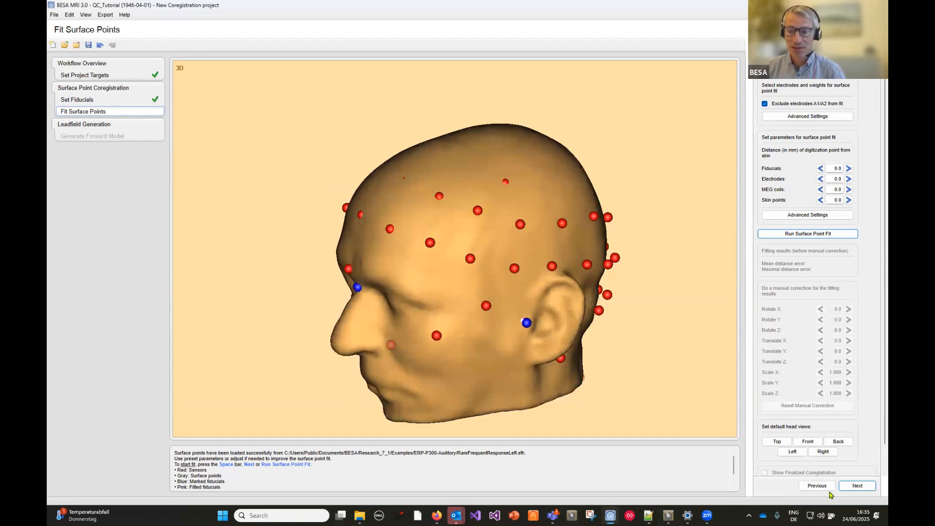
scroll(877, 454, down, 1)
click(765, 454)
drag(435, 294, 391, 283)
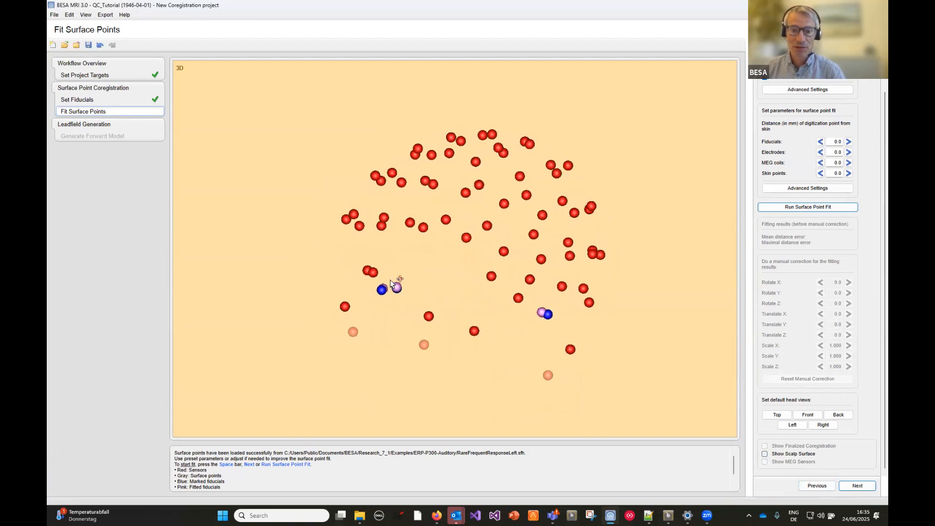
click(784, 457)
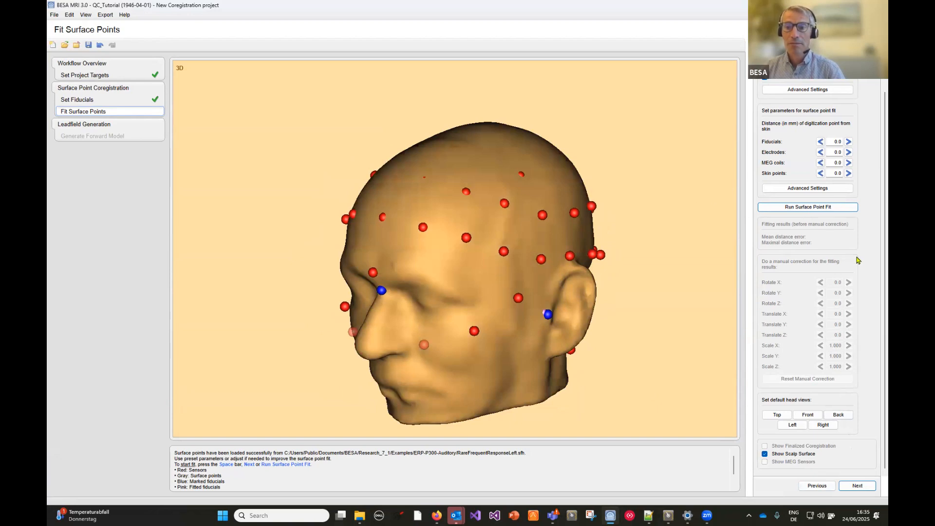
- Review the advanced settings for the electrode weights and for the surface point fit parameters, keeping the preset values
scroll(863, 235, up, 1)
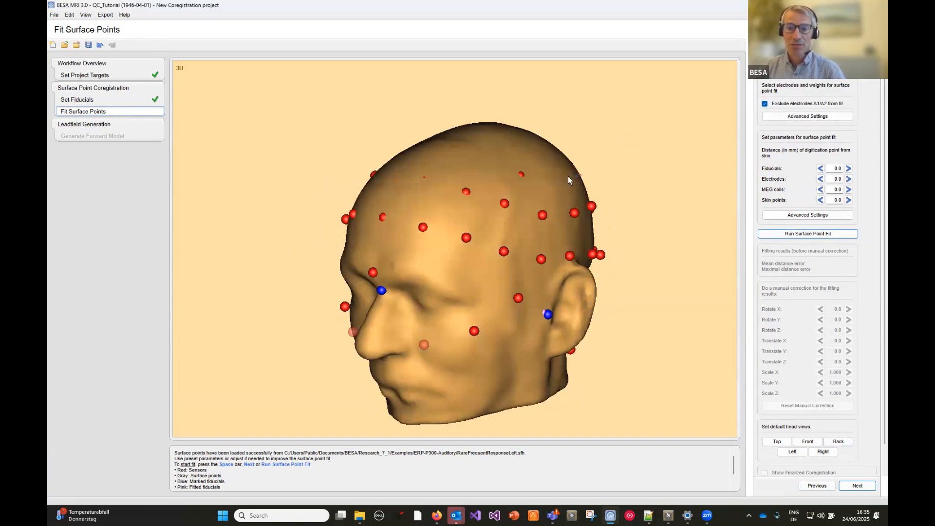
click(792, 118)
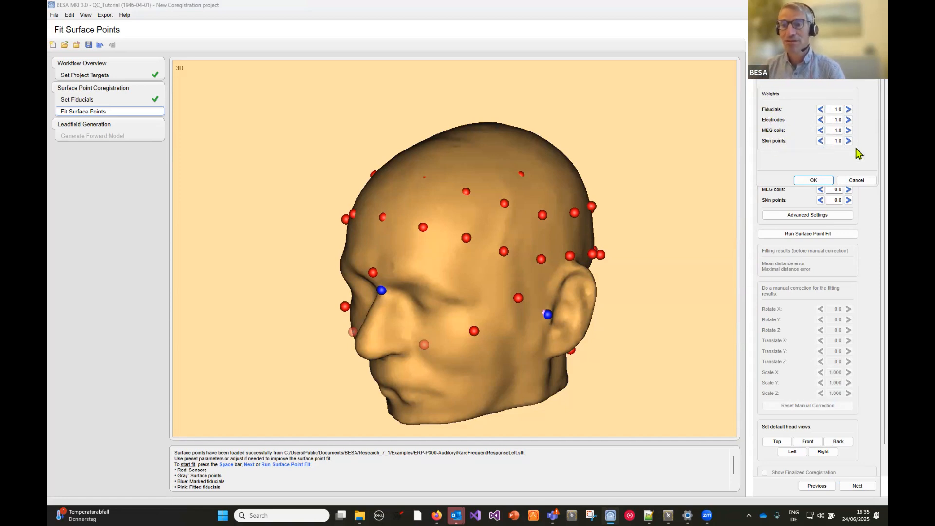
click(857, 180)
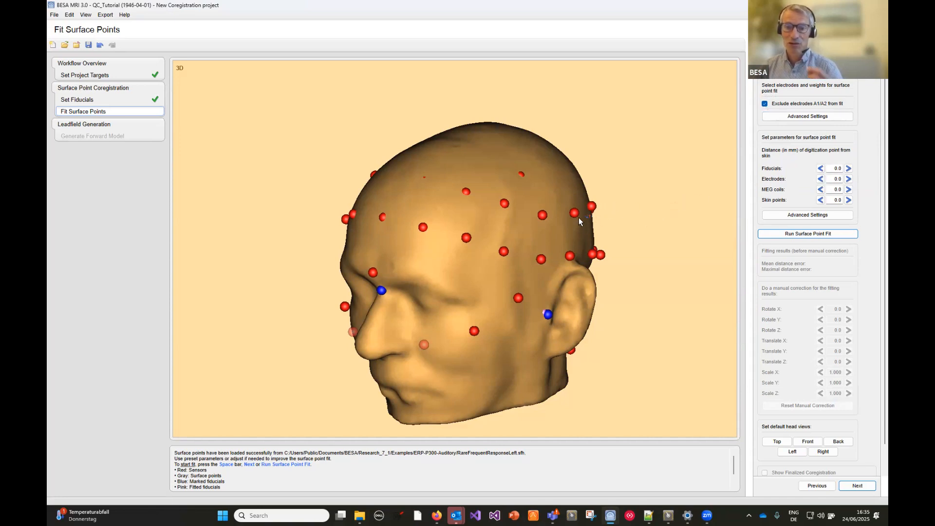
click(849, 169)
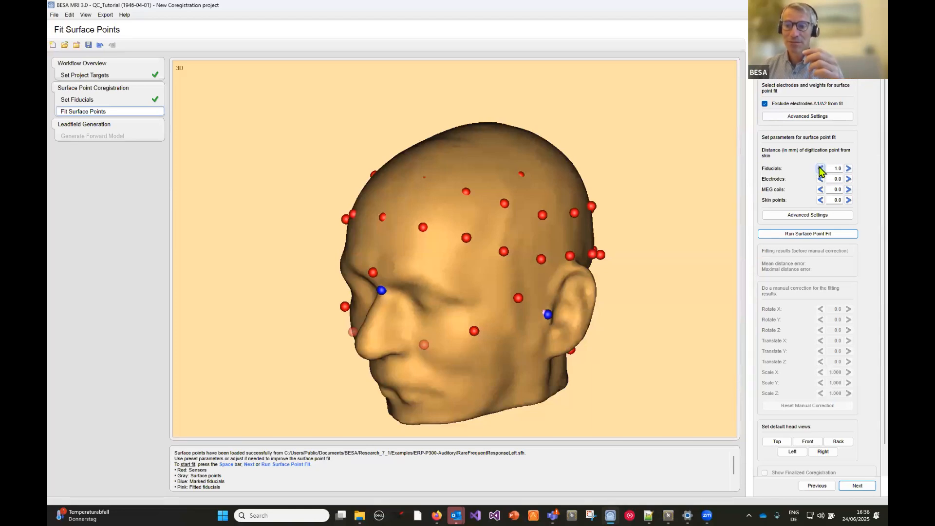
click(790, 217)
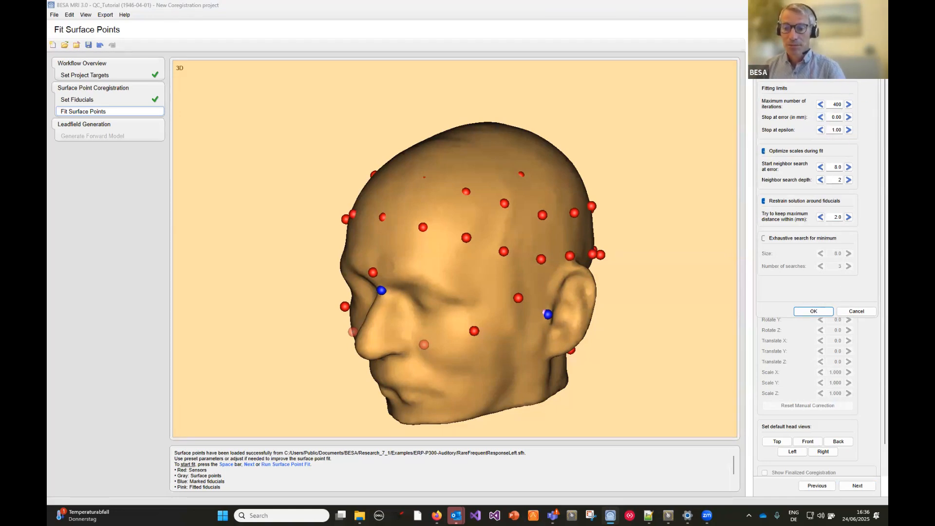
click(816, 312)
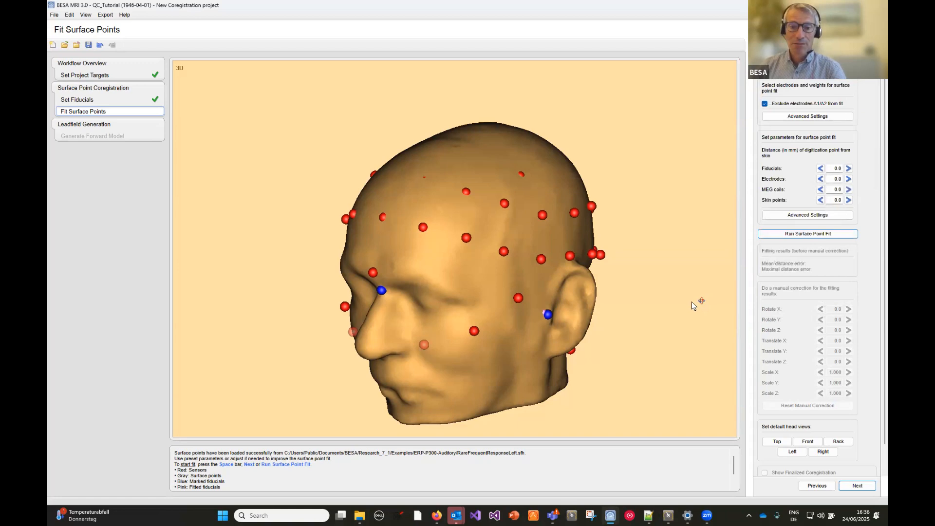
- Examine the semi-transparent electrodes on the cheeks and lower neck from the front and side of the head
drag(481, 287, 451, 322)
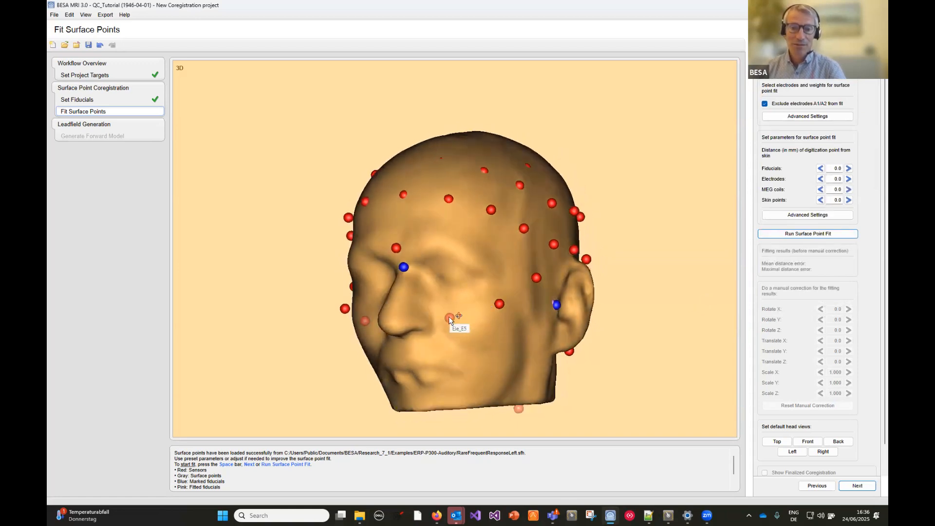
drag(461, 332, 429, 334)
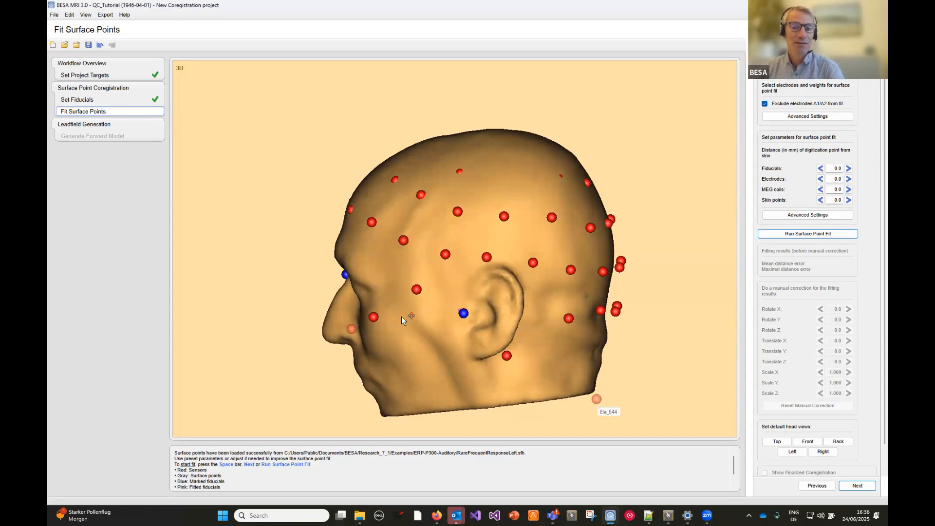
- Examine the electrodes on the cheeks and below the ear, checking the option that disables an electrode for the fit
drag(467, 282, 463, 339)
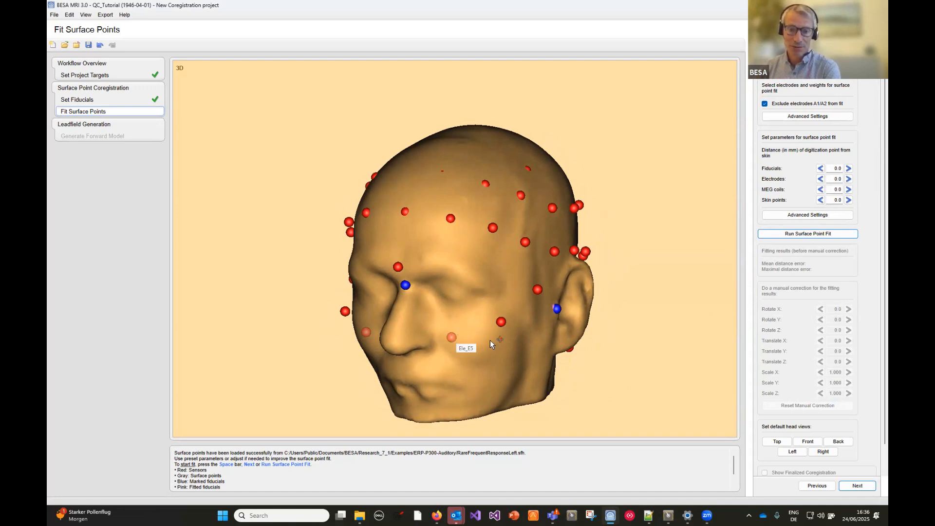
drag(493, 290, 475, 287)
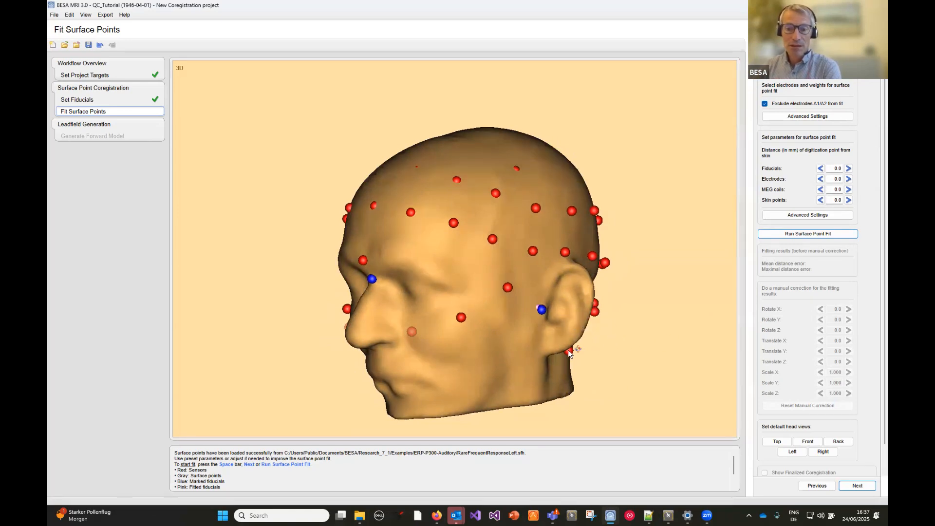
drag(490, 352, 436, 359)
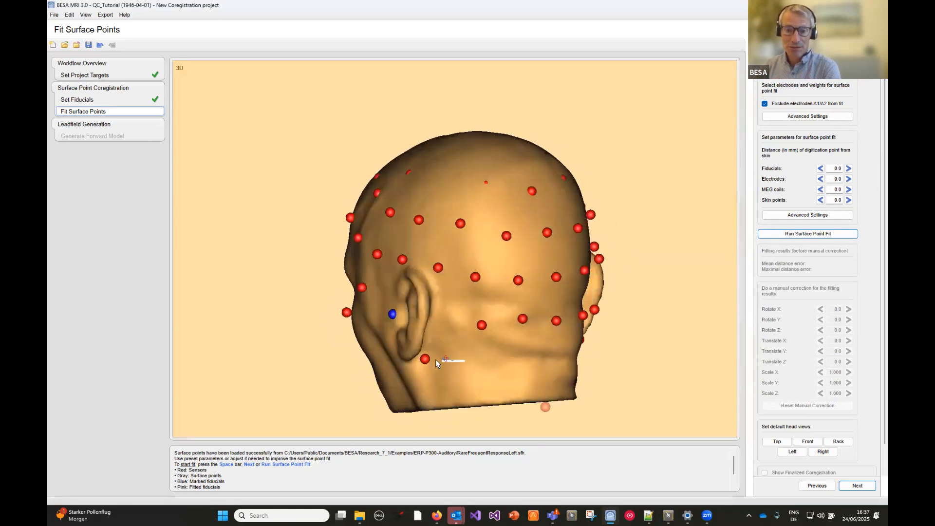
right_click(426, 359)
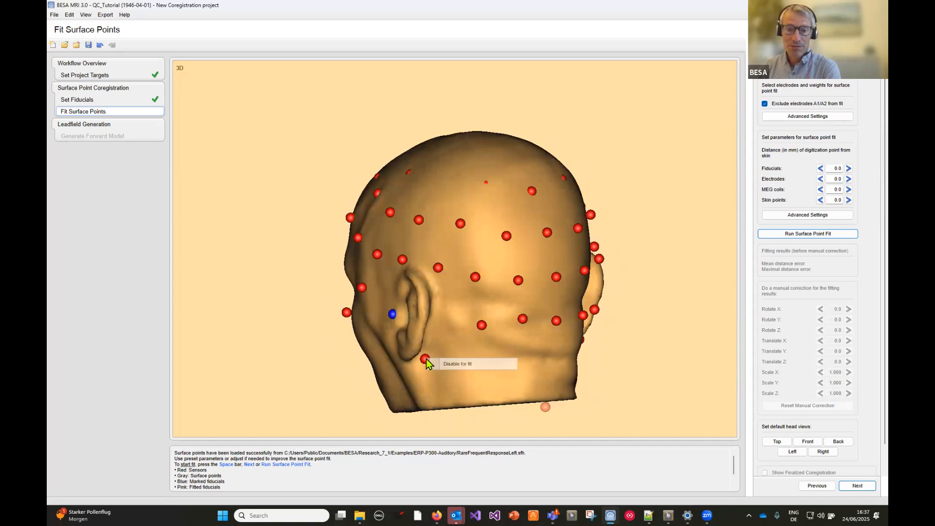
click(443, 383)
- Run a trial surface point fit with the electrodes below the ears included, inspect it around the head, and revert to the fit setup
click(859, 487)
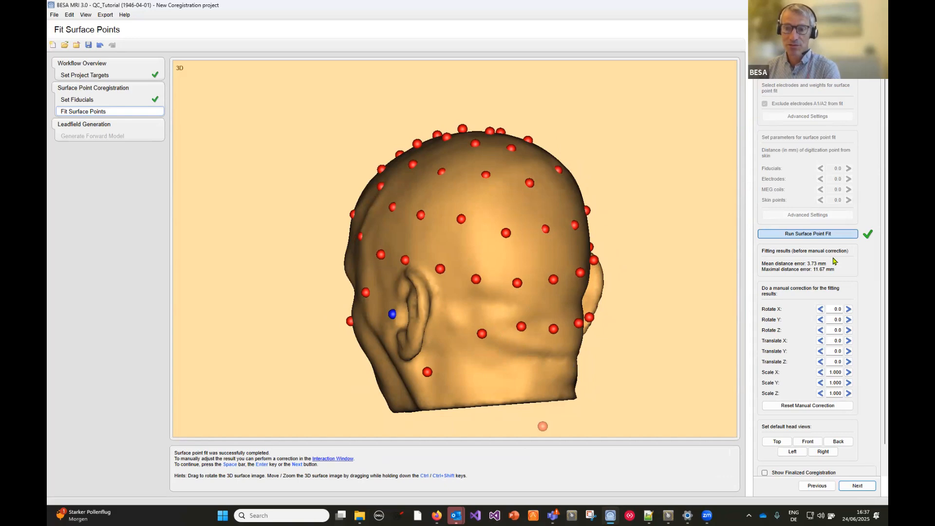
drag(436, 252, 677, 274)
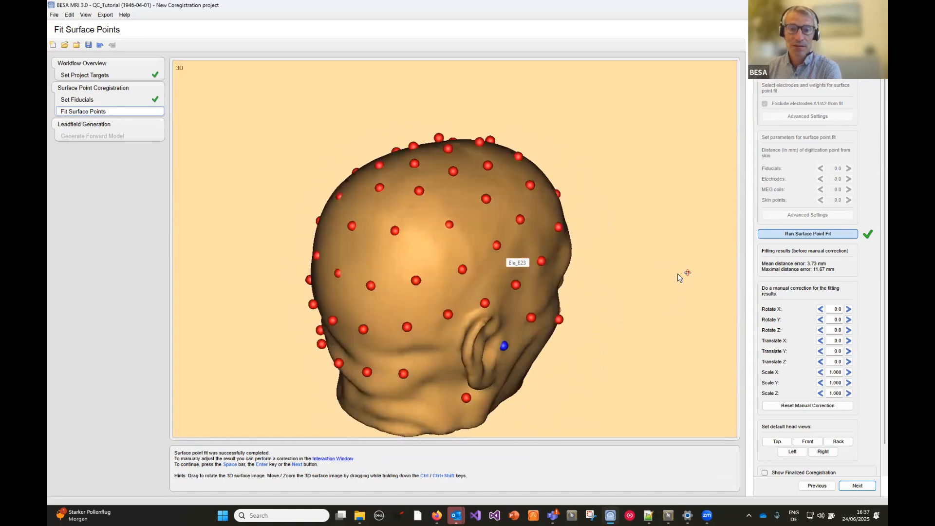
drag(475, 294, 539, 316)
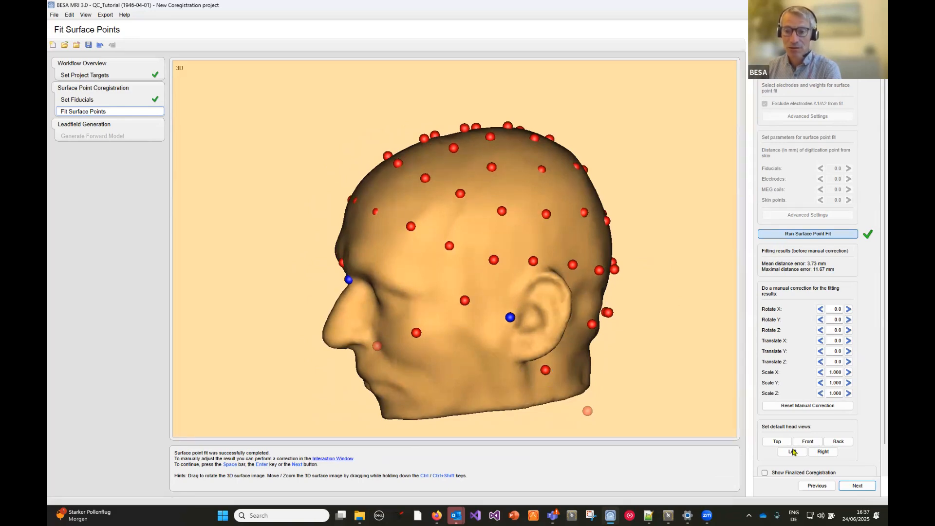
click(819, 486)
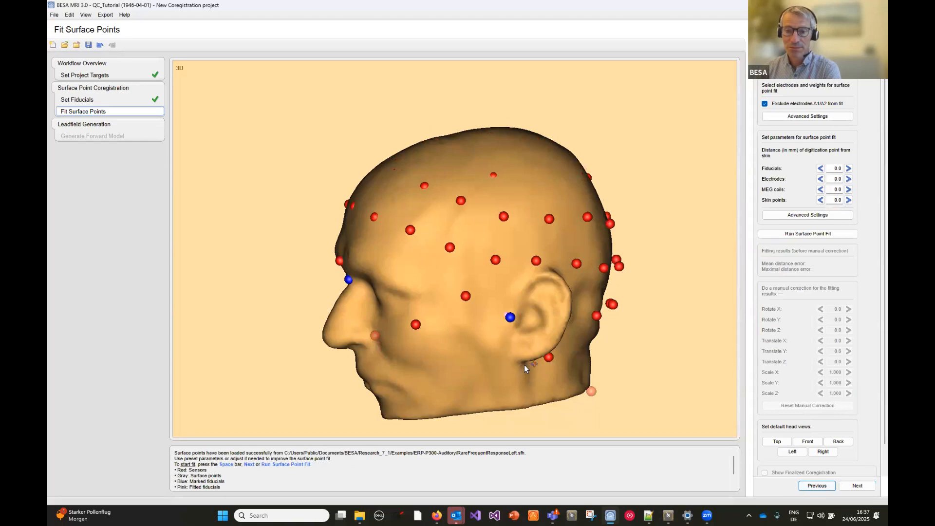
- Disable the electrodes below both ears for the fit and rerun the surface point fit
mouse_move(548, 361)
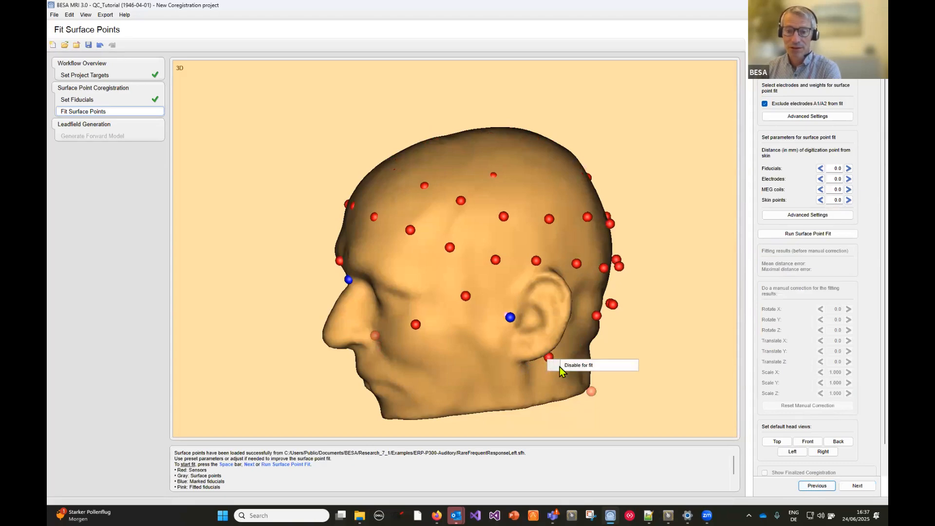
drag(577, 348, 467, 360)
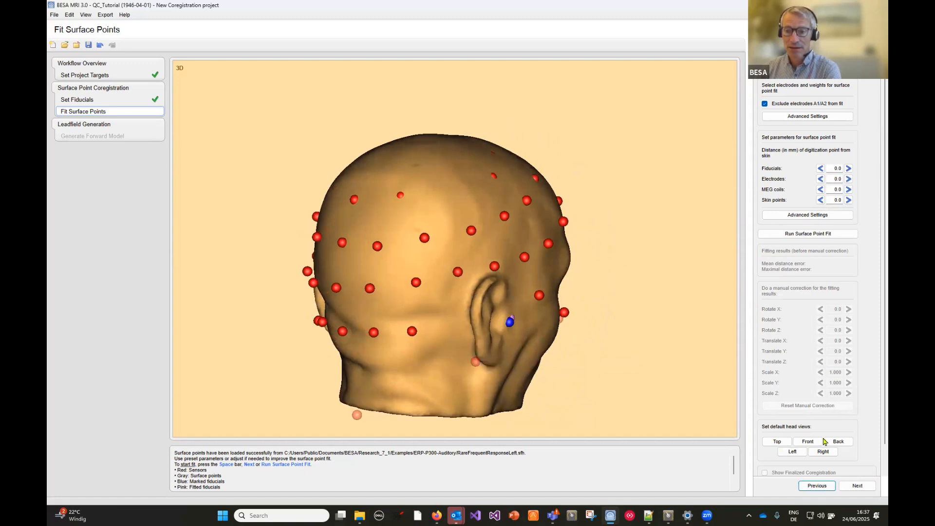
click(853, 486)
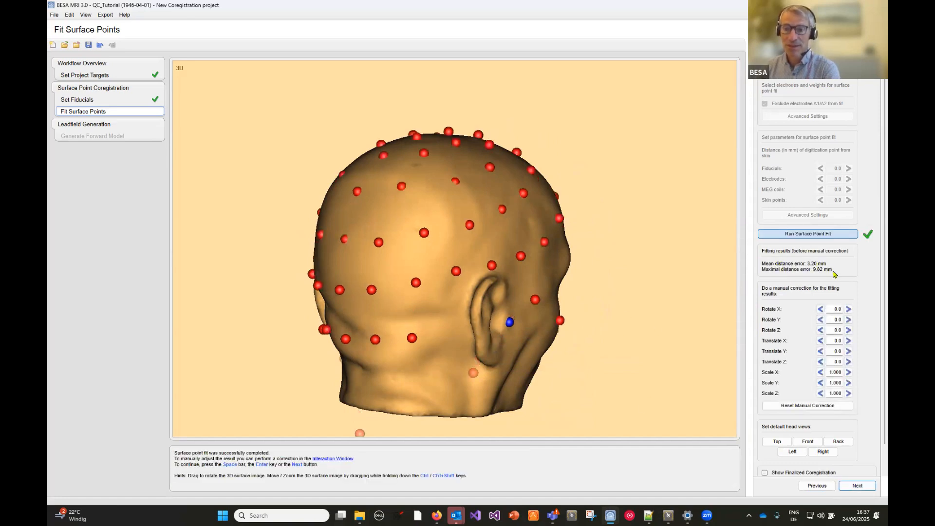
- Try manual translation of the fitted electrodes along the axes, setting Translate Y to 1.0
drag(365, 281, 487, 277)
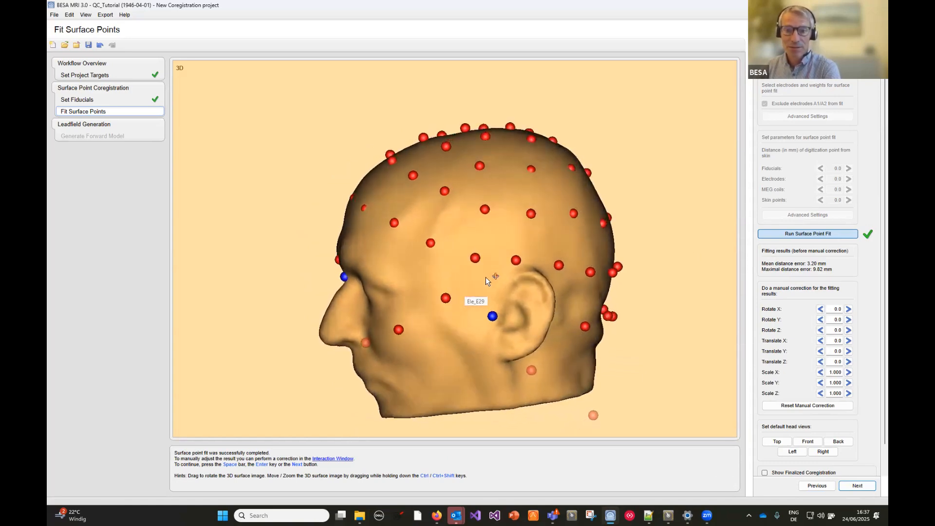
click(821, 351)
click(820, 351)
click(821, 351)
click(849, 351)
click(849, 351)
click(849, 352)
click(849, 352)
click(849, 352)
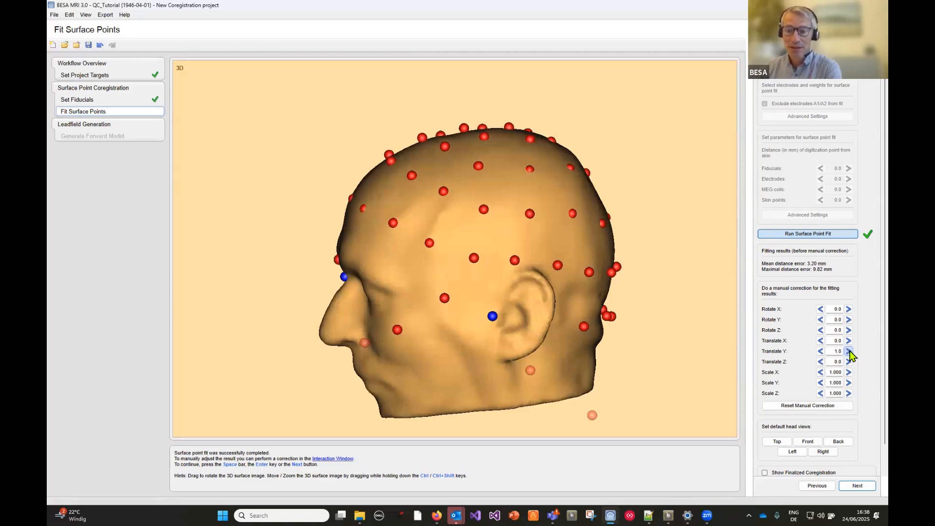
click(821, 341)
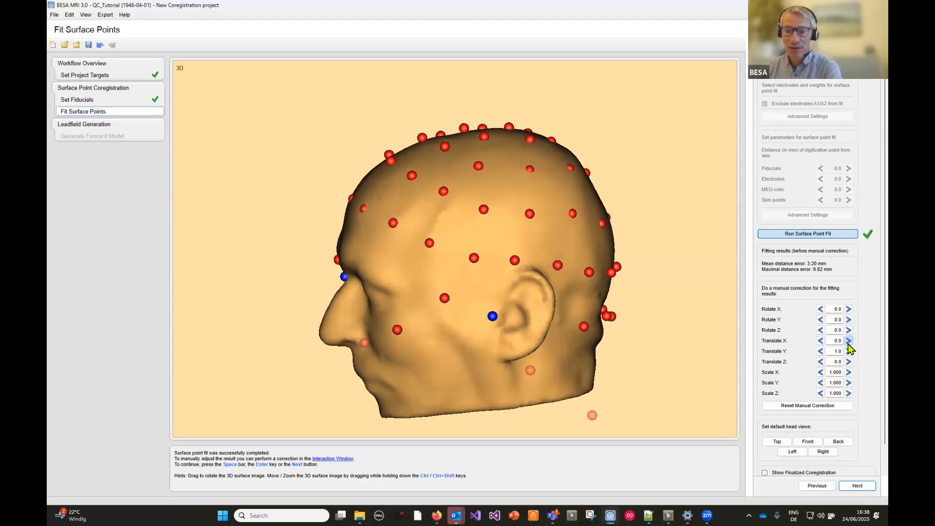
click(849, 361)
click(849, 362)
click(849, 361)
click(821, 361)
click(821, 362)
click(821, 362)
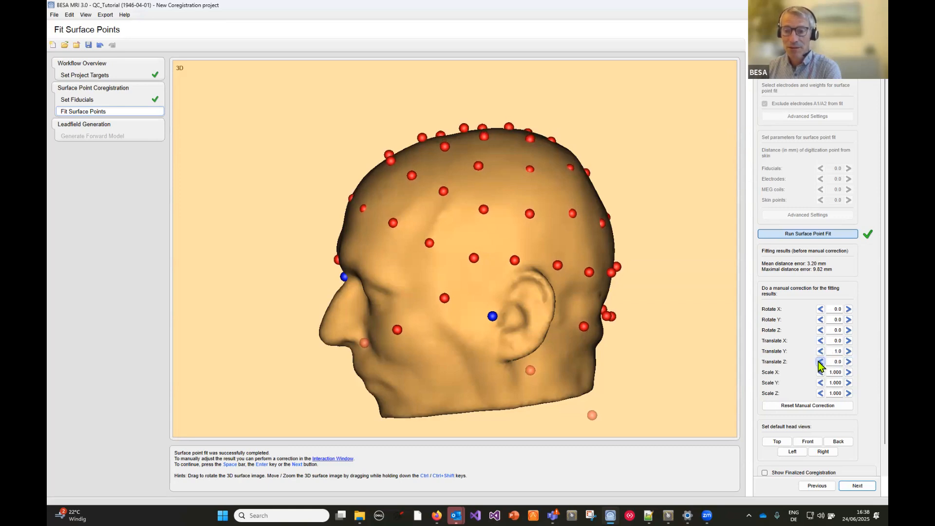
- Try stretching the electrode set to a Scale Y of 1.030, and return the factor to 1.000
click(849, 372)
click(849, 383)
click(849, 383)
click(849, 383)
click(849, 383)
click(849, 383)
click(849, 383)
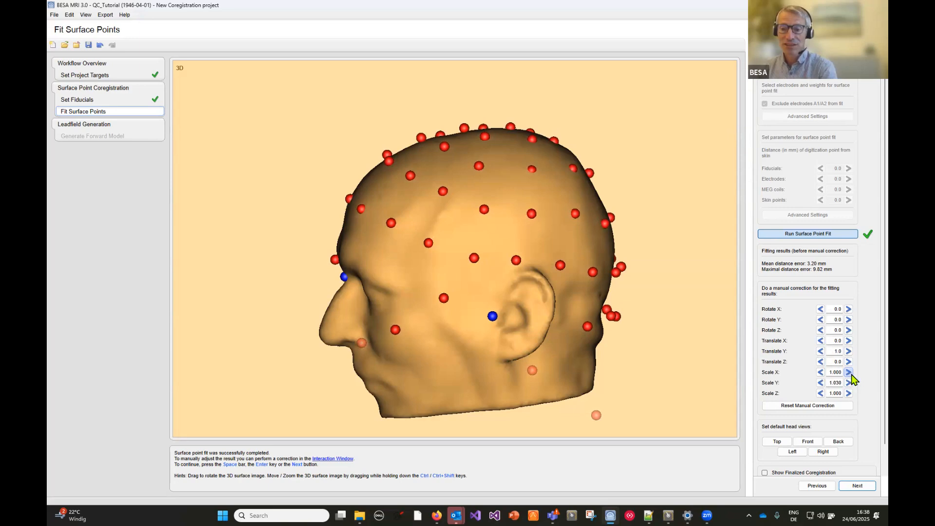
click(821, 383)
click(821, 383)
click(821, 383)
click(821, 383)
click(821, 383)
click(821, 383)
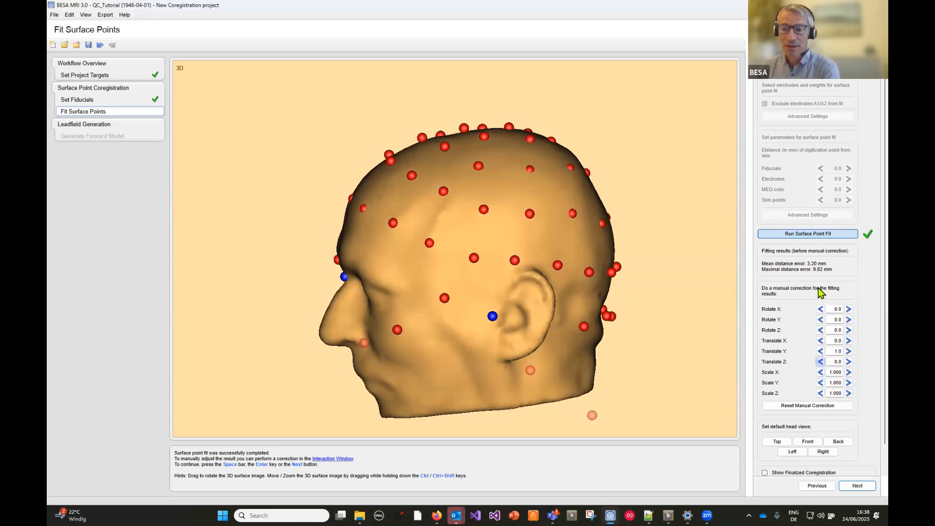
- Try small manual rotations about the X and Z axes while viewing the head from above, and reset all manual corrections
drag(586, 241, 509, 328)
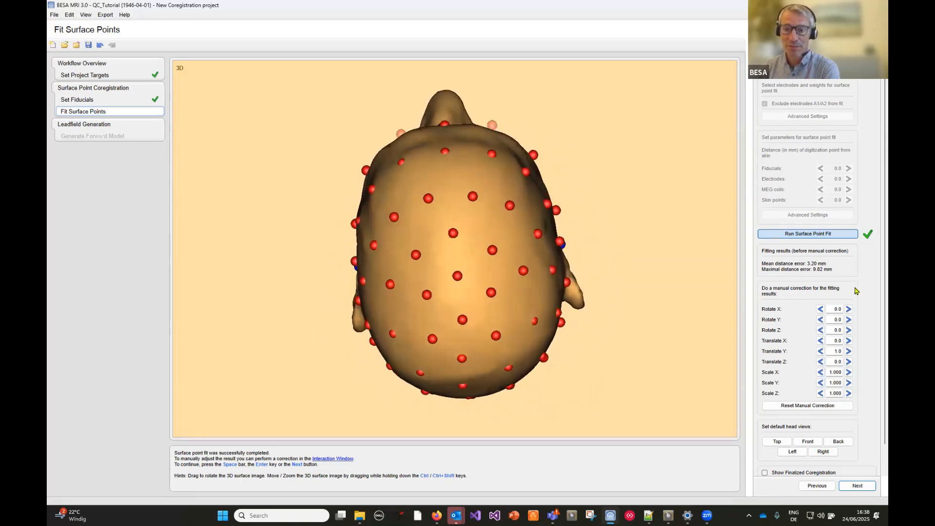
click(821, 309)
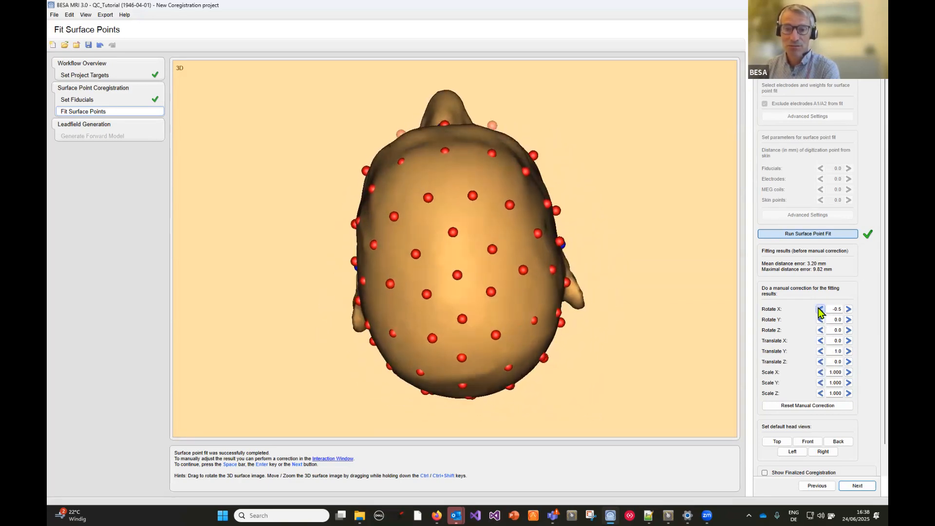
click(849, 310)
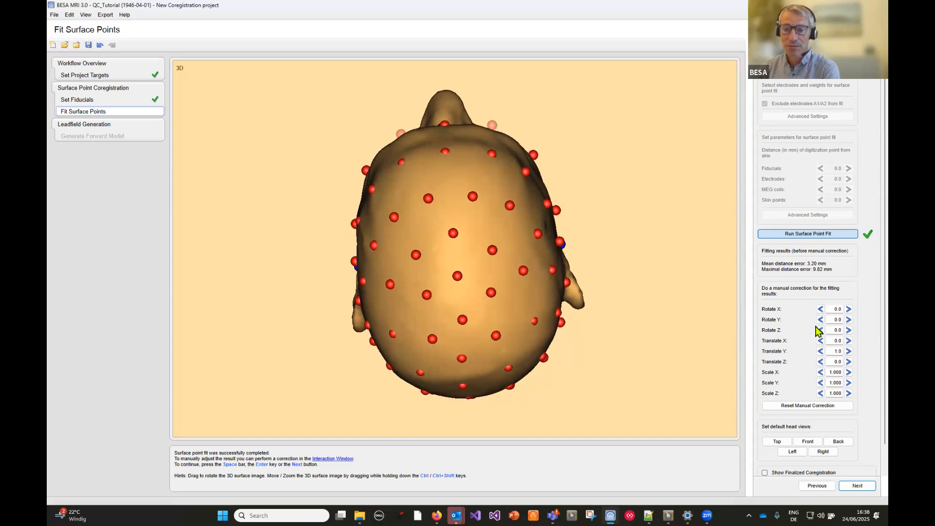
click(820, 329)
click(820, 329)
click(849, 330)
click(849, 330)
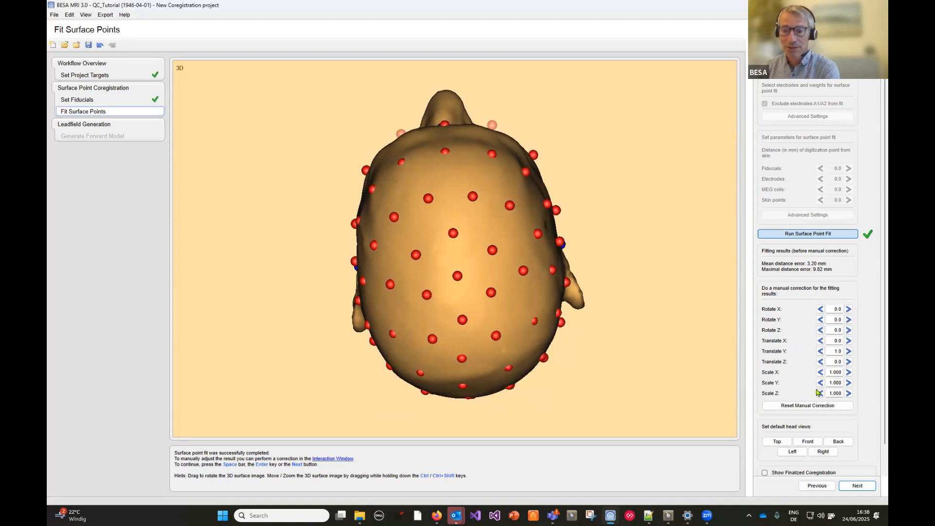
click(812, 408)
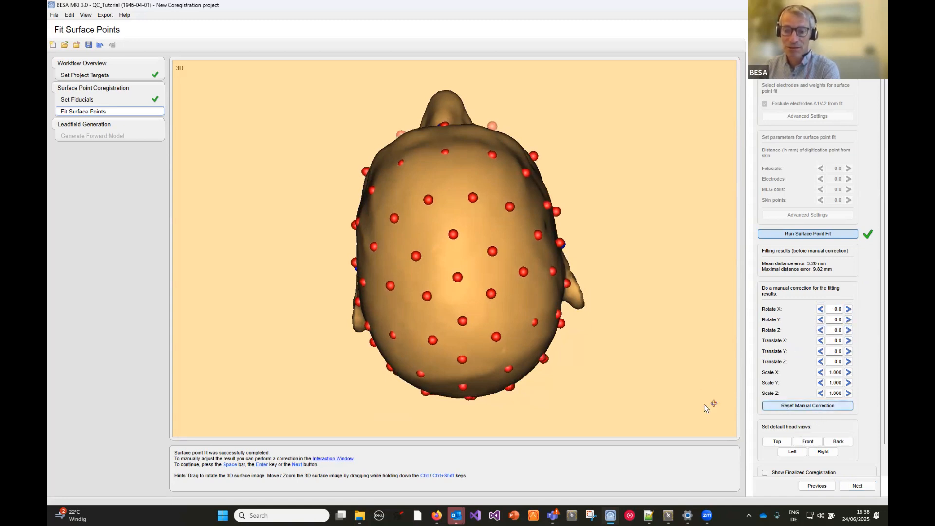
- Preview the finalized coregistration from behind the left ear, hide the preview again, and proceed to forward model generation
click(793, 452)
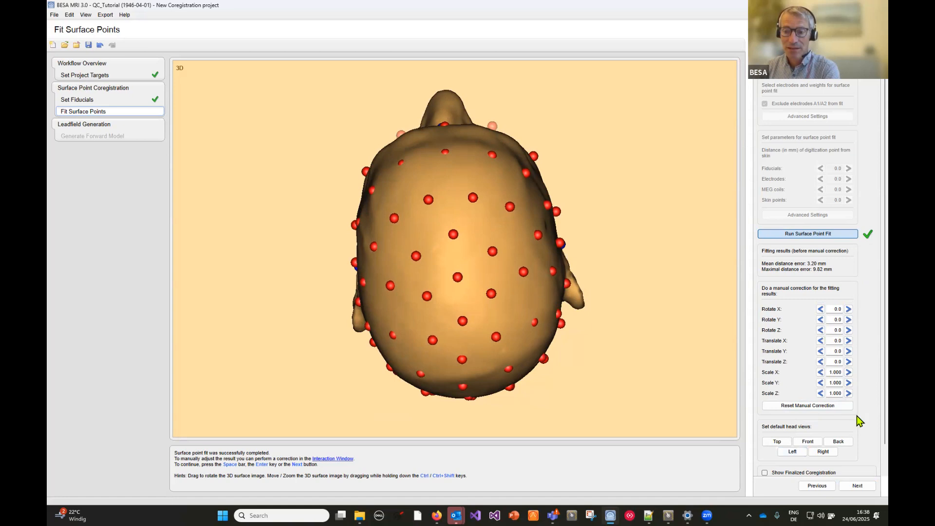
scroll(828, 451, down, 1)
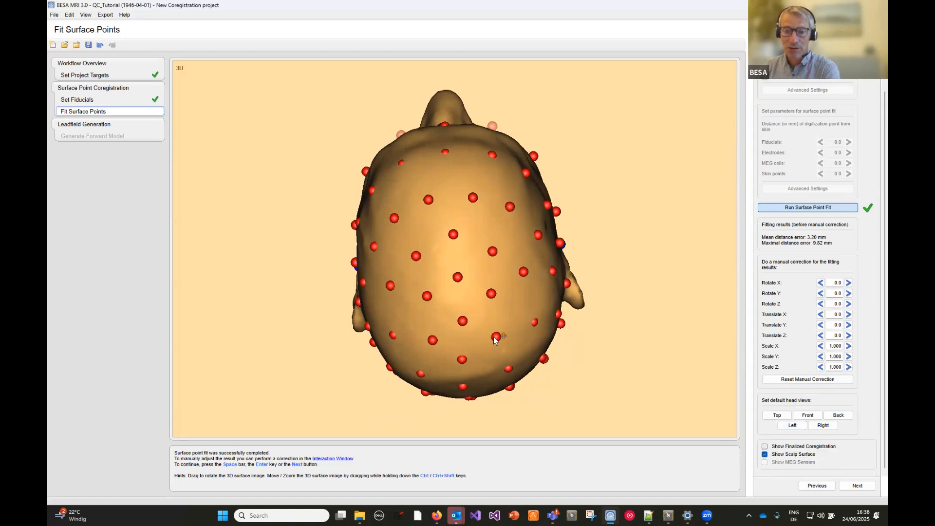
drag(480, 343, 532, 273)
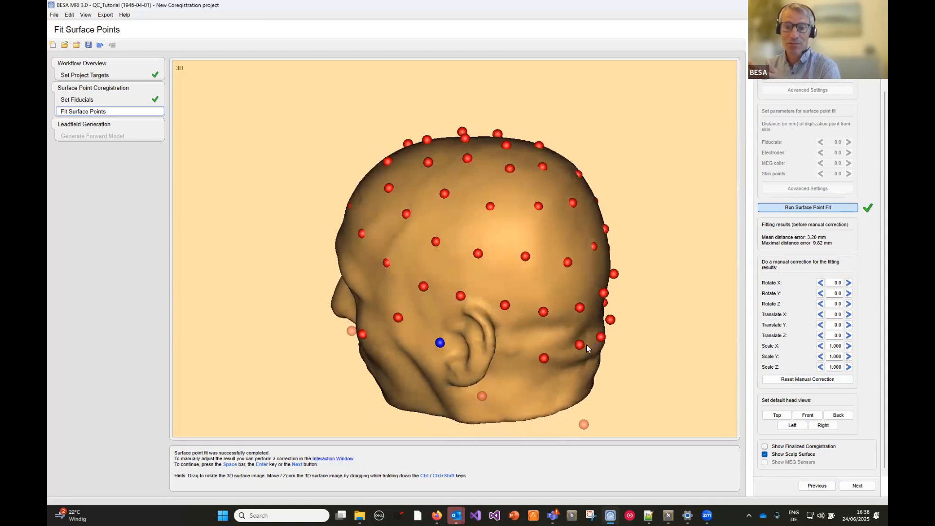
click(765, 447)
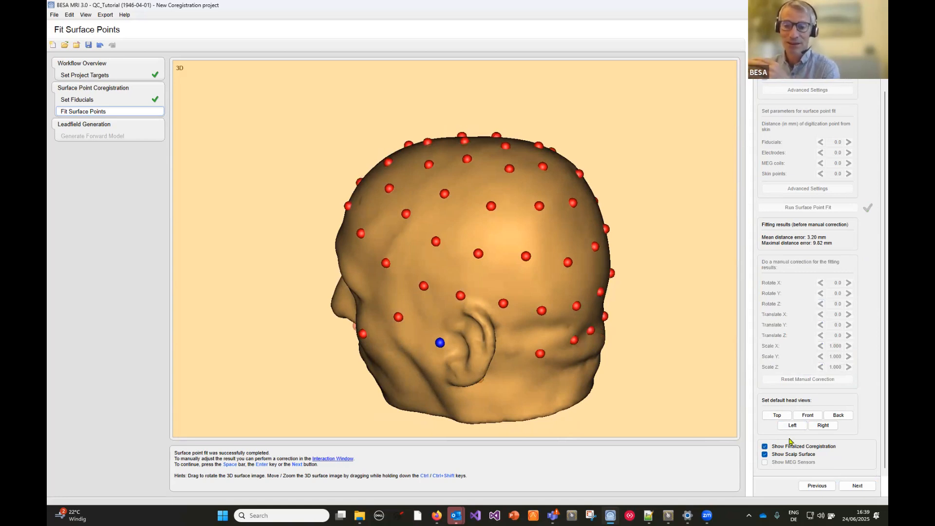
click(766, 447)
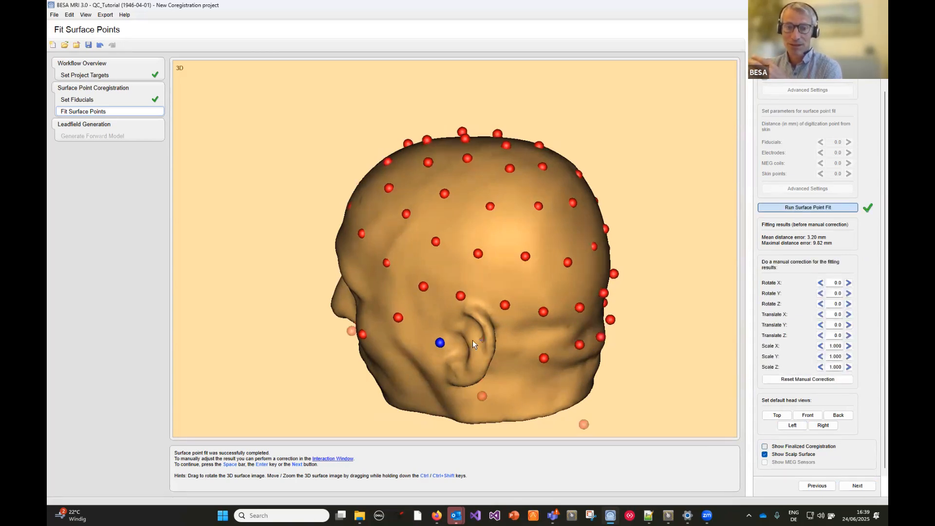
click(859, 486)
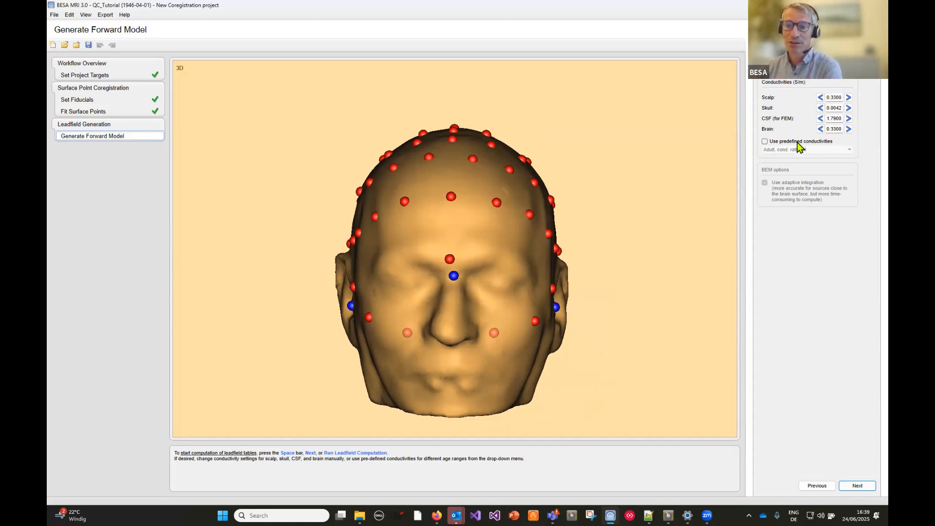
- Review the age-specific predefined conductivity sets and leave the predefined conductivities disabled
click(765, 142)
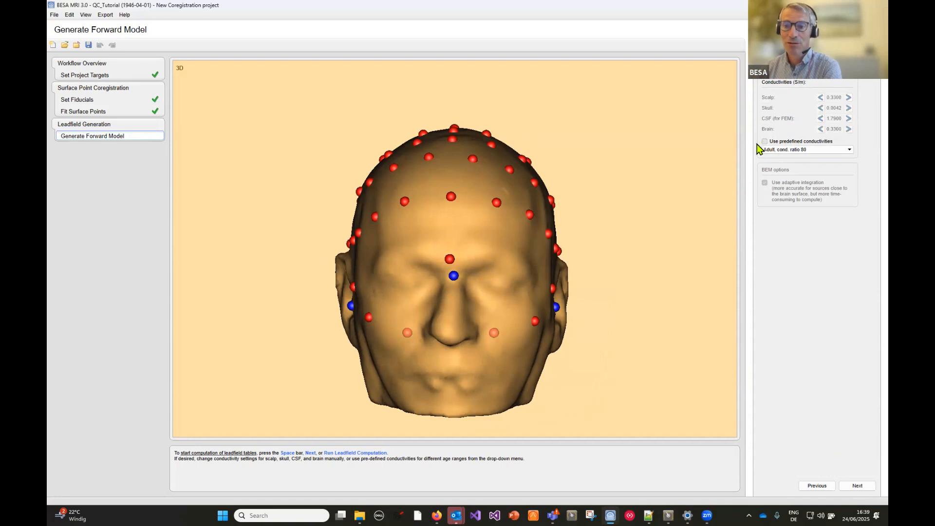
click(849, 151)
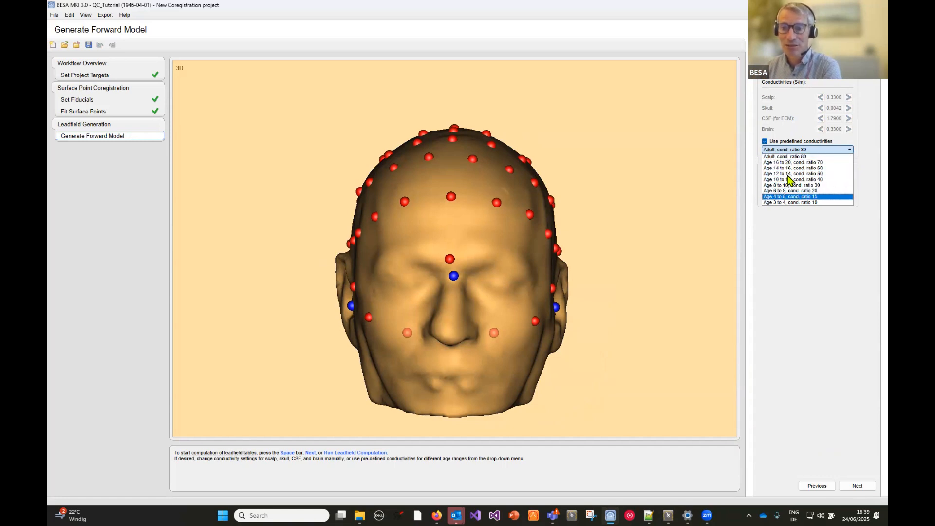
click(764, 141)
click(764, 141)
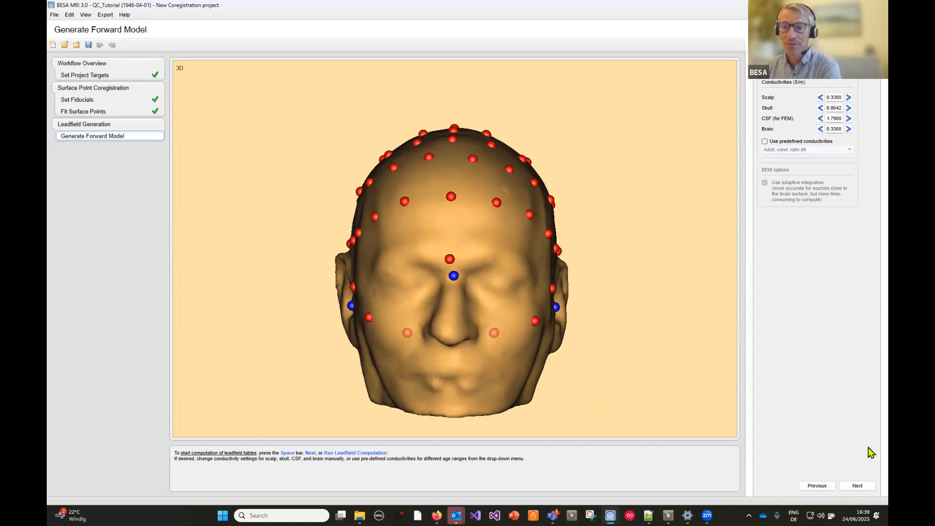
- Compute the leadfield tables, finish the workflow, and save the coregistration project as COR__MRI_T1__RareFrequentResponseLeft
click(859, 486)
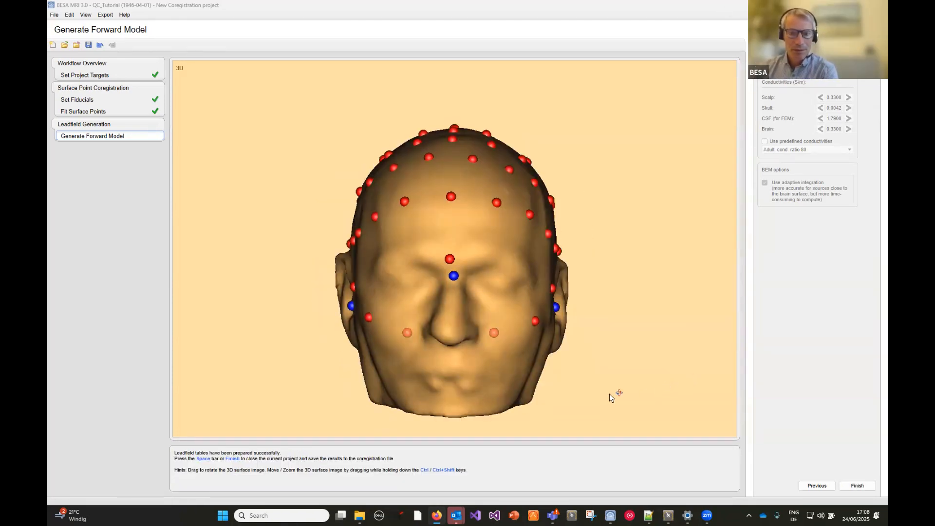
click(857, 486)
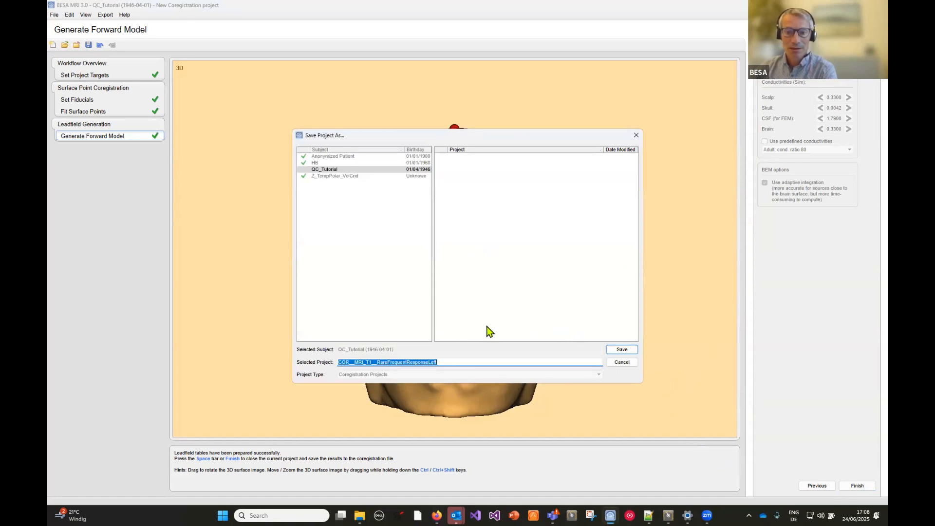
click(620, 350)
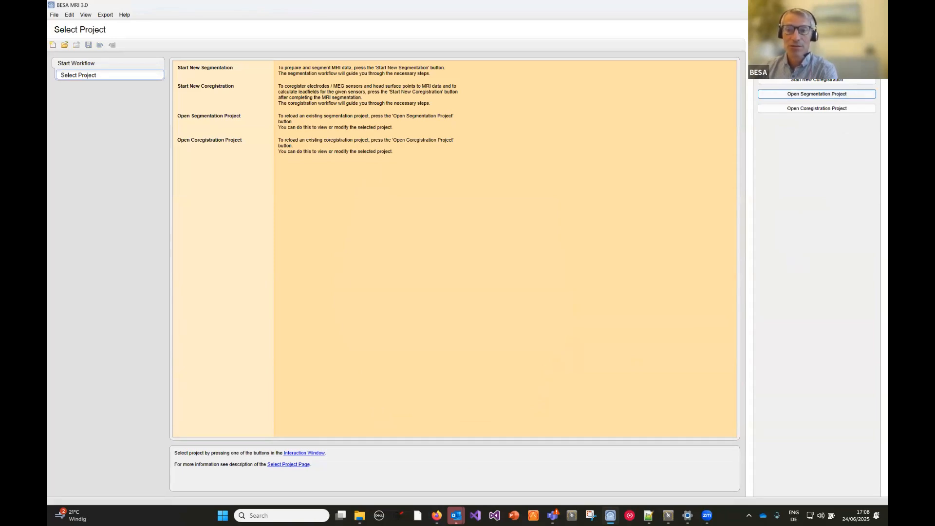
- Switch to BESA Research with the averaged auditory P300 recording RareFrequentResponseLeft.fsg
click(838, 5)
click(180, 32)
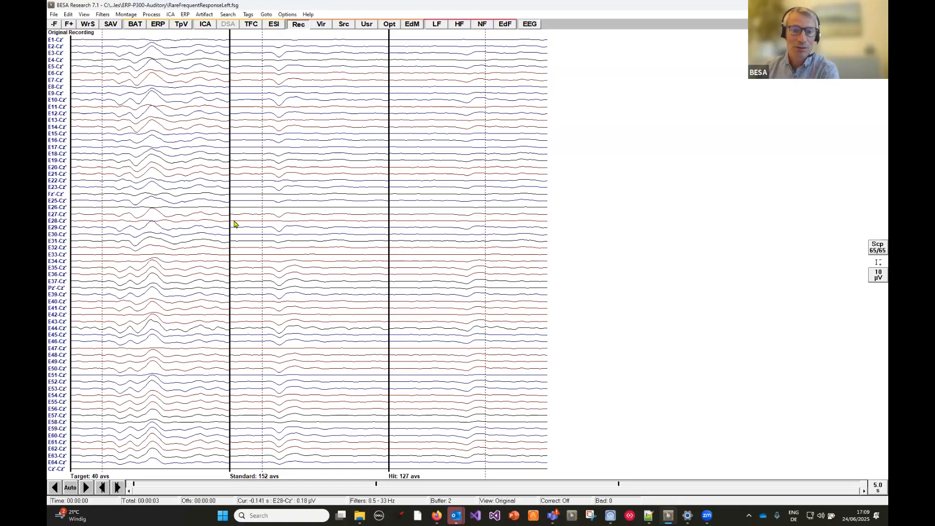
- Start source analysis of the Standard average using an epoch from -100 ms pre-event to 250 ms post-event
drag(242, 221, 316, 225)
click(280, 228)
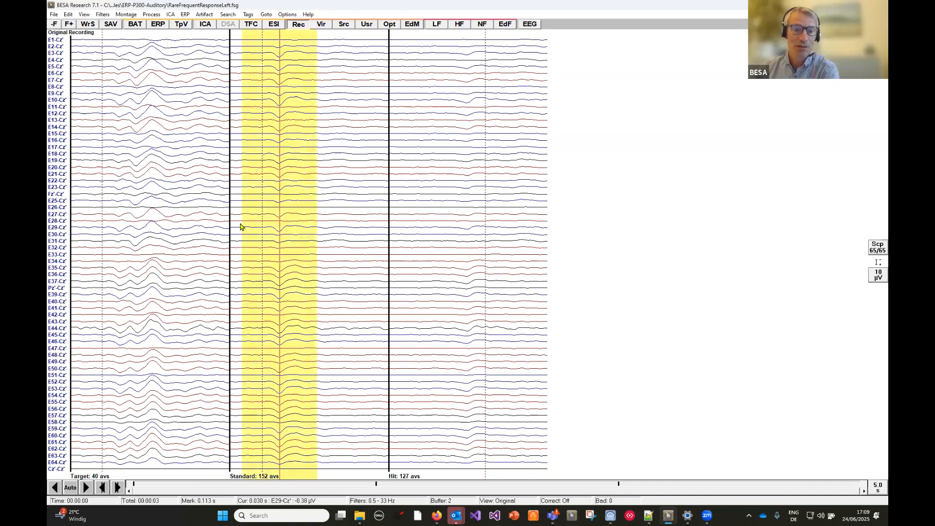
right_click(265, 211)
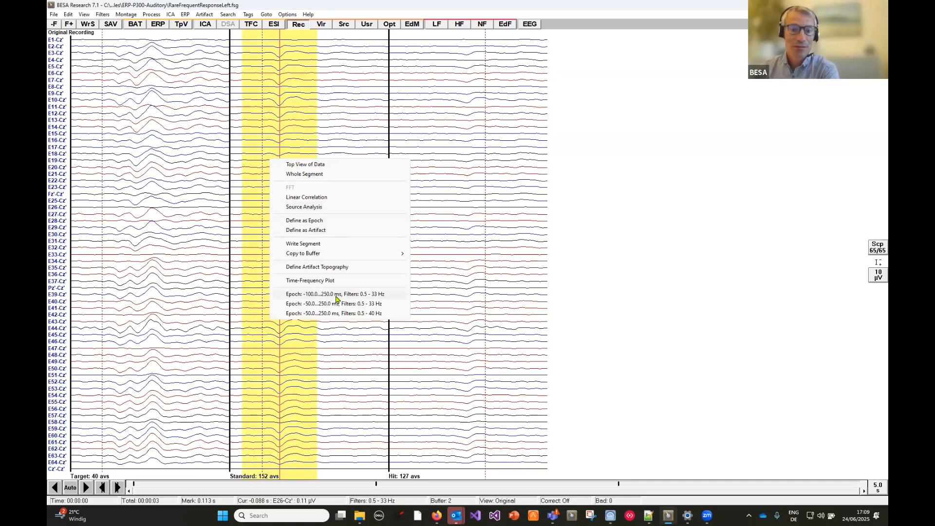
click(337, 209)
double_click(286, 235)
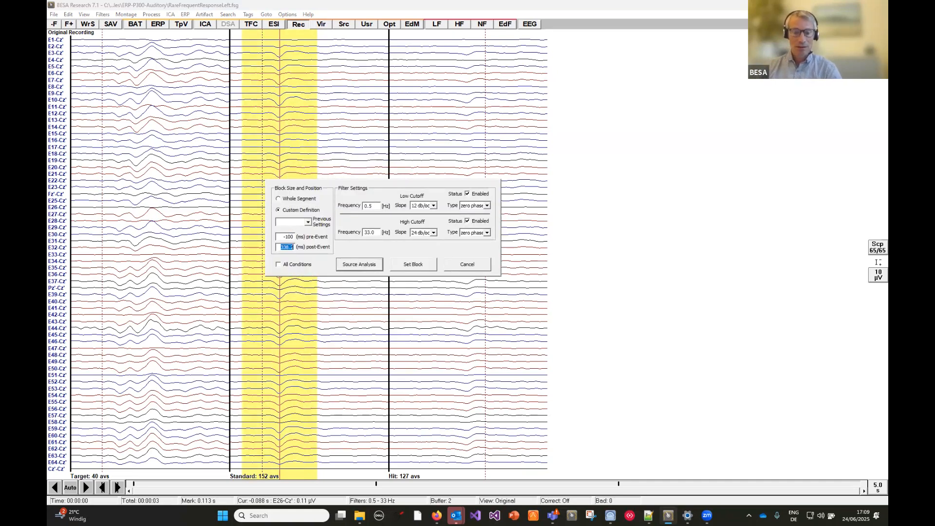
text(0)
key(Tab)
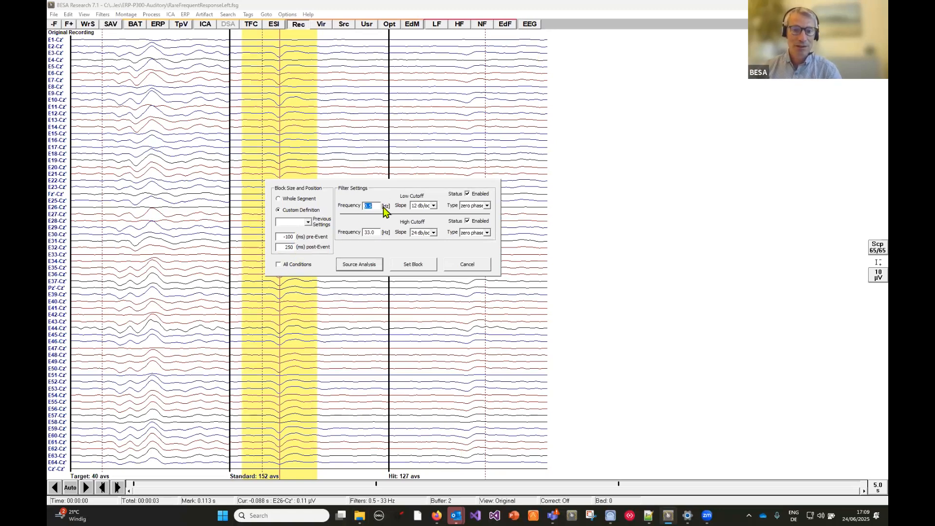
click(361, 265)
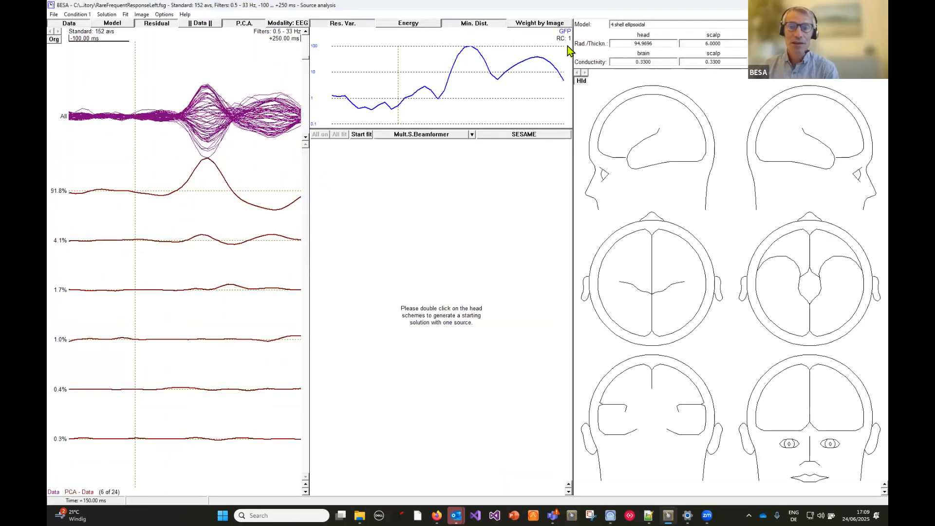
- Set the head model to Individual FEM (EEG) and display the individual MRI in sectional and 3D views
click(643, 26)
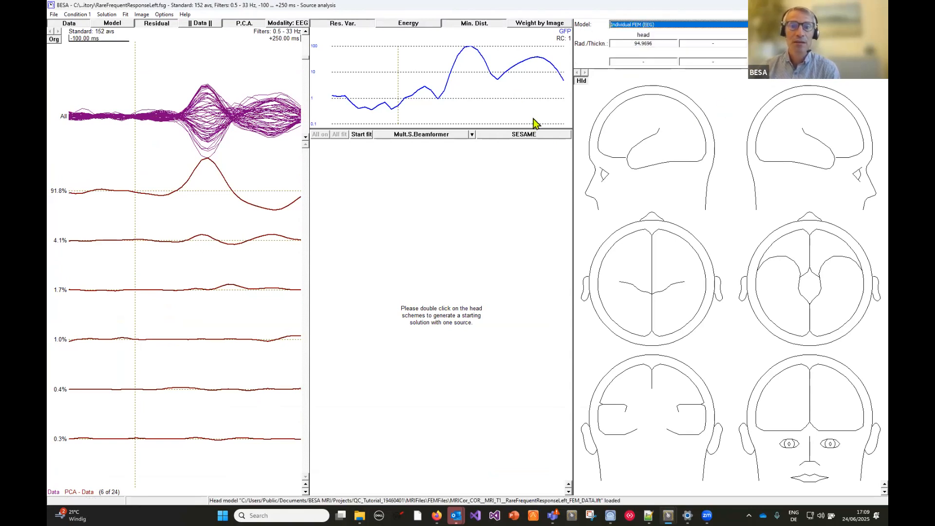
right_click(643, 268)
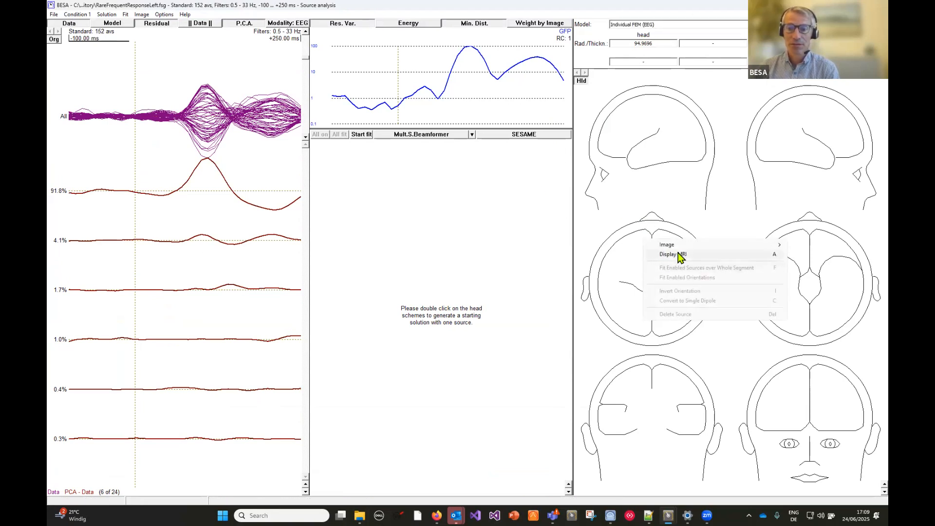
click(681, 255)
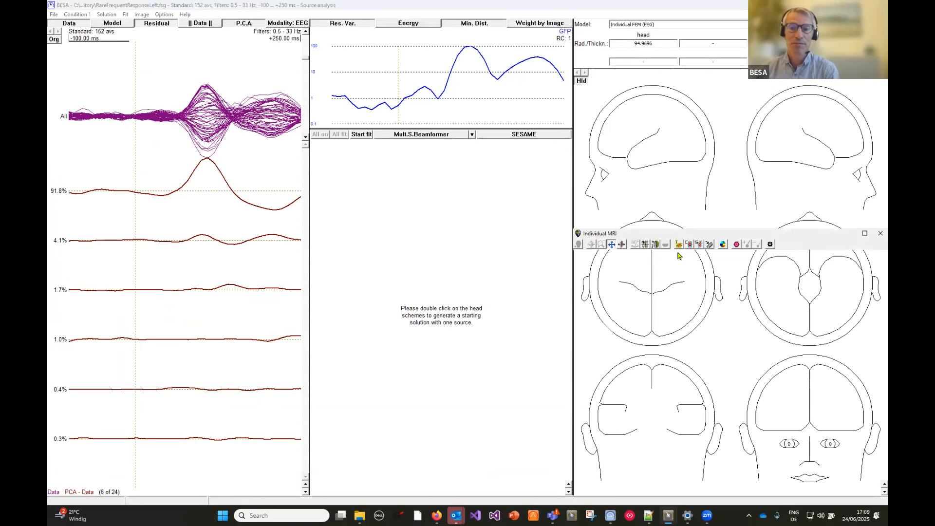
click(646, 244)
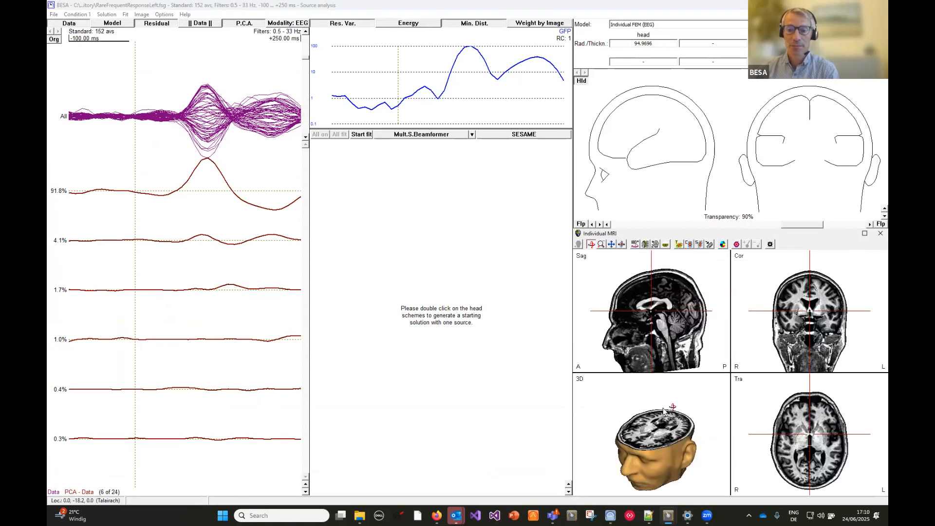
- Place one regional source in each hemisphere on the coronal head scheme and make RS 2's location symmetric to RS 1
double_click(832, 117)
double_click(778, 117)
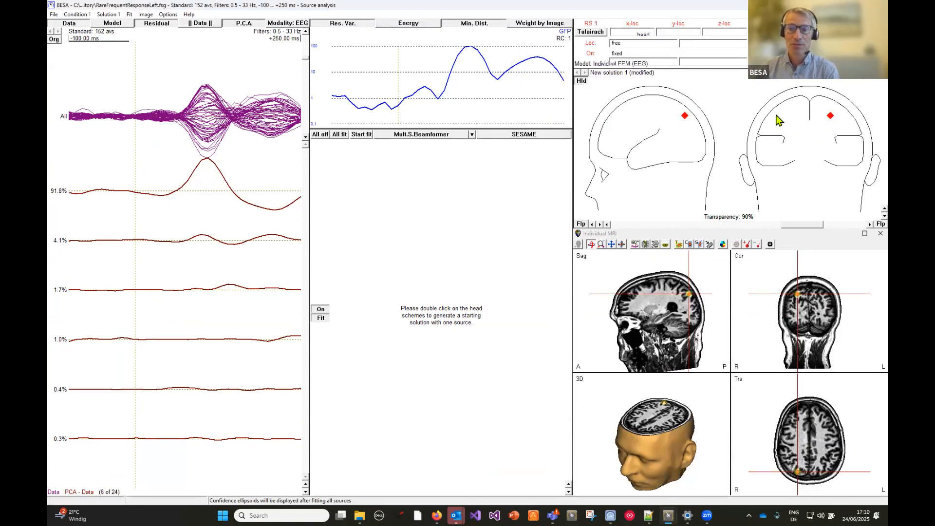
click(667, 43)
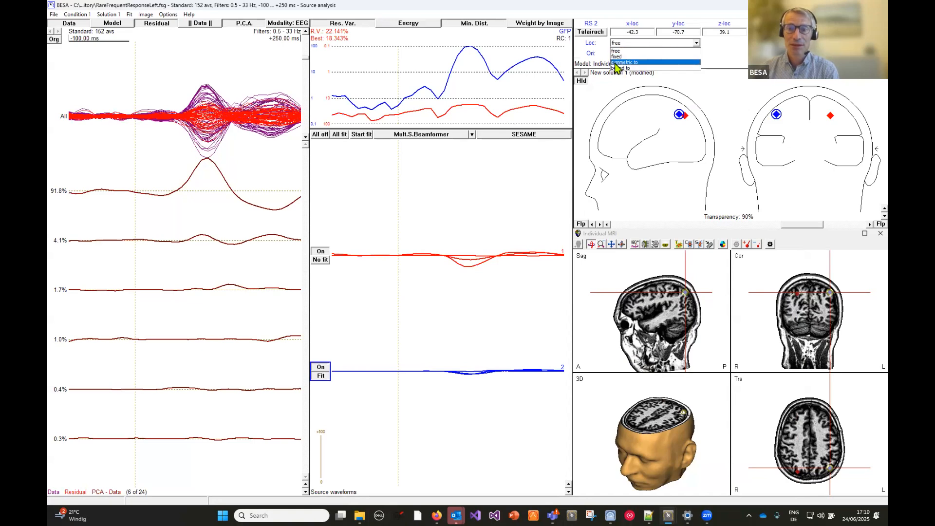
click(615, 63)
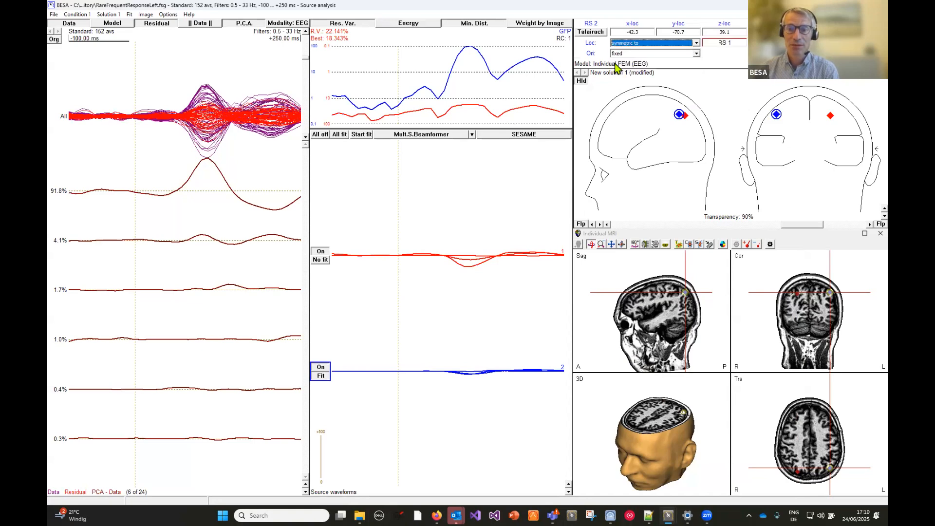
click(831, 117)
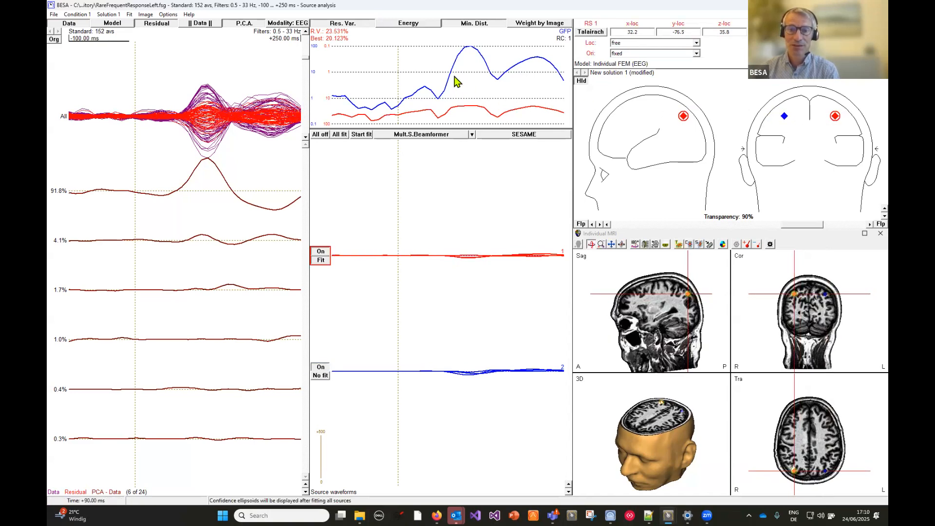
- Fit both sources over the interval from 80 to 130 ms and maximize the individual MRI view
drag(451, 74, 485, 74)
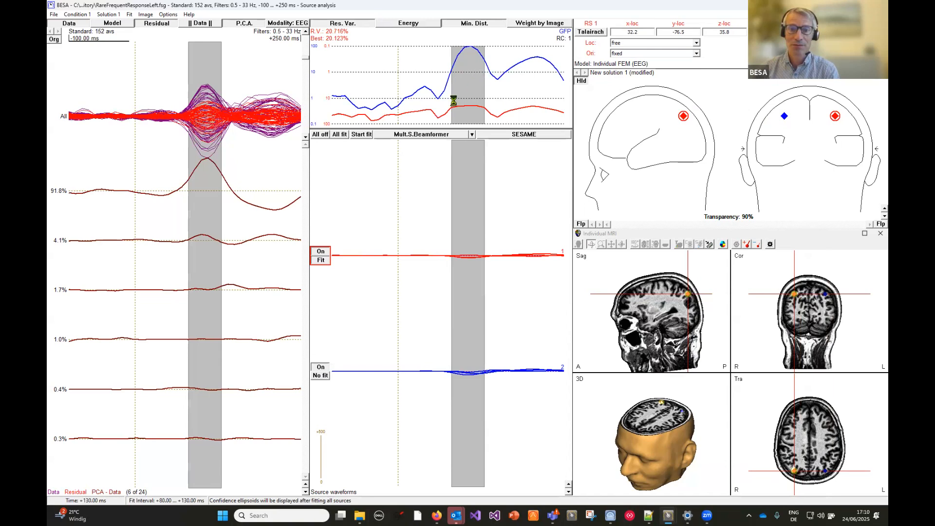
click(340, 136)
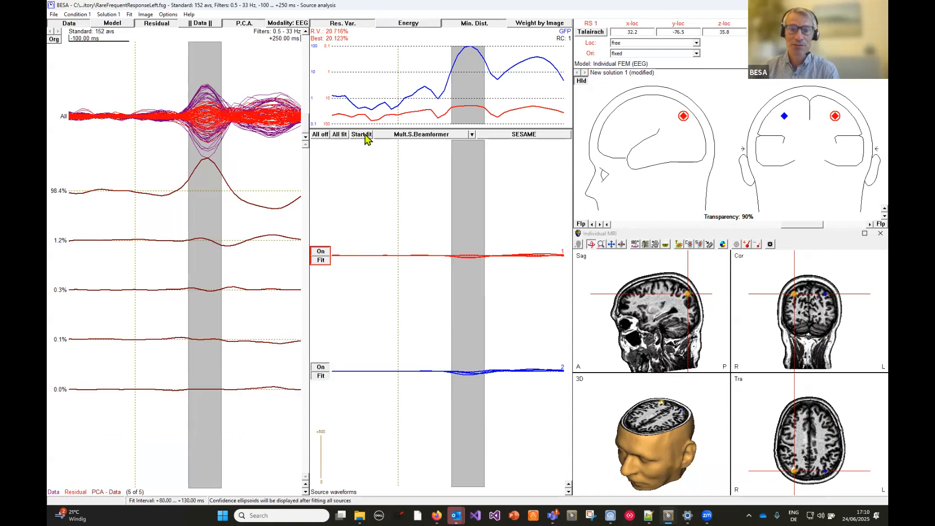
click(365, 136)
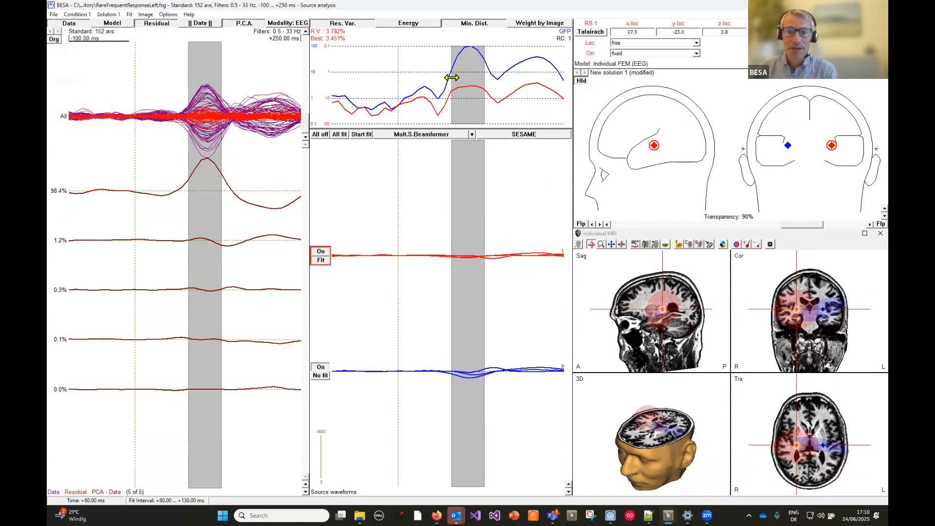
click(865, 235)
click(865, 234)
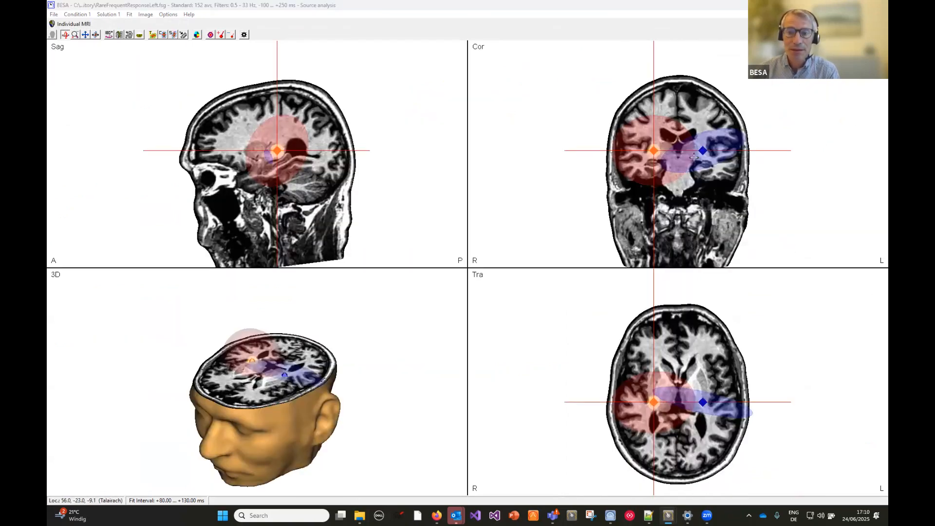